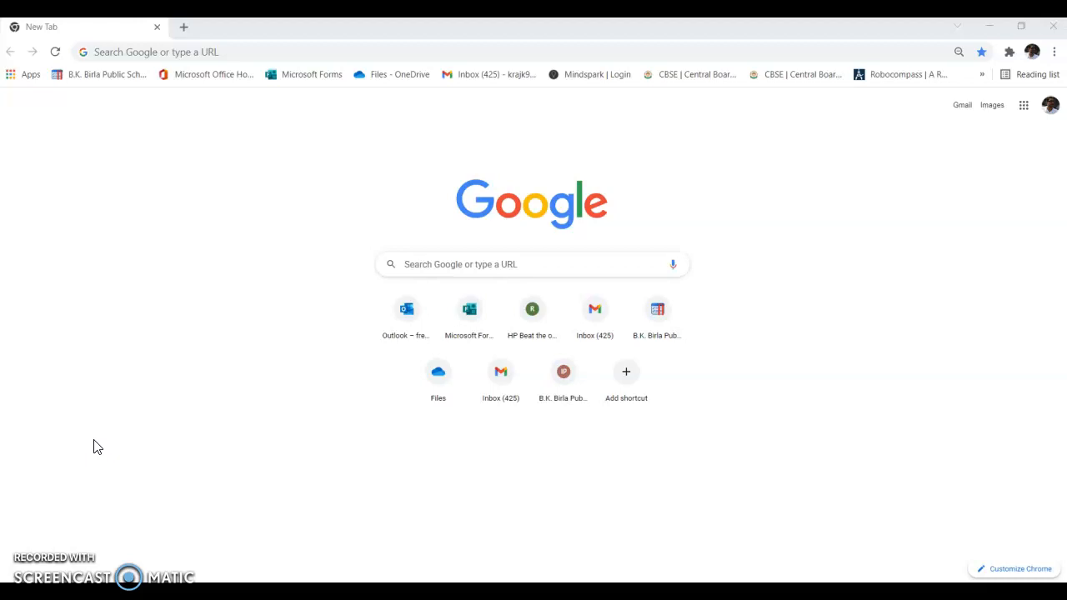
# - Open the Gmail inbox at gmail.com in the browser
pyautogui.click(257, 52)
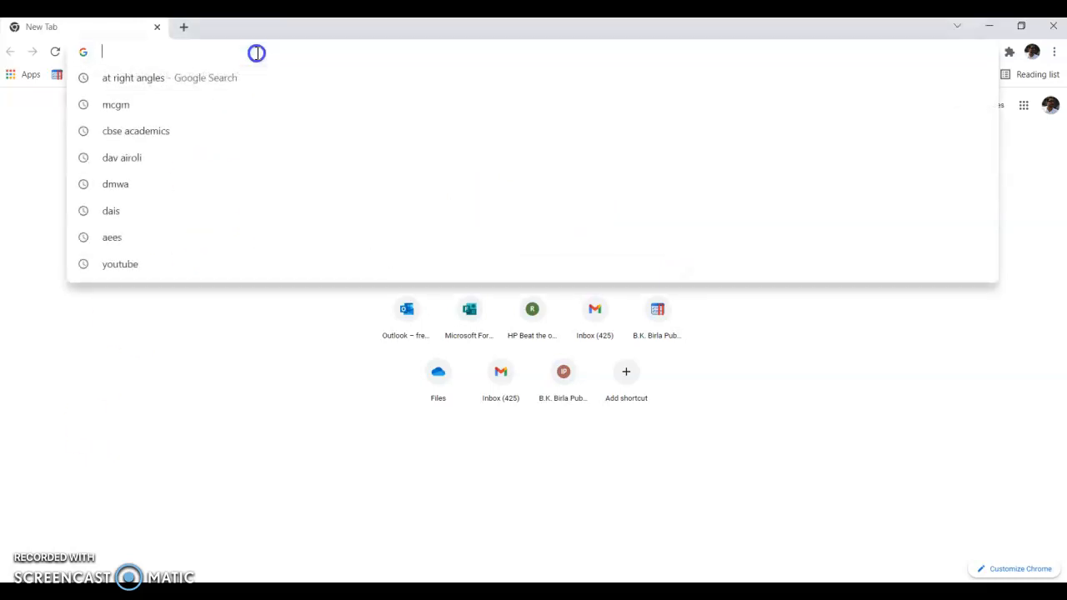
pyautogui.write('gm')
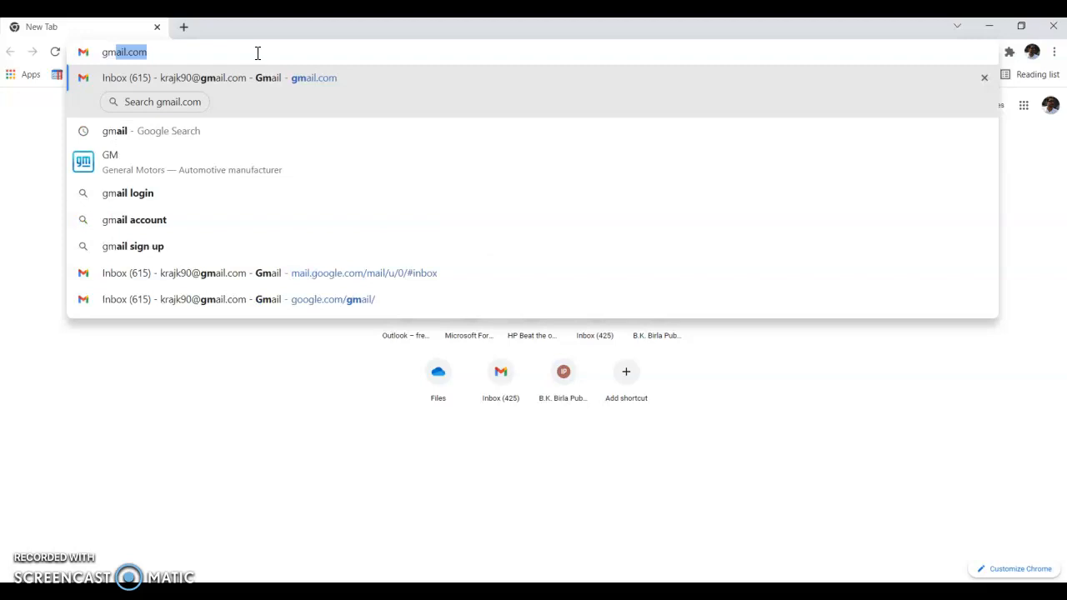
pyautogui.press('Return')
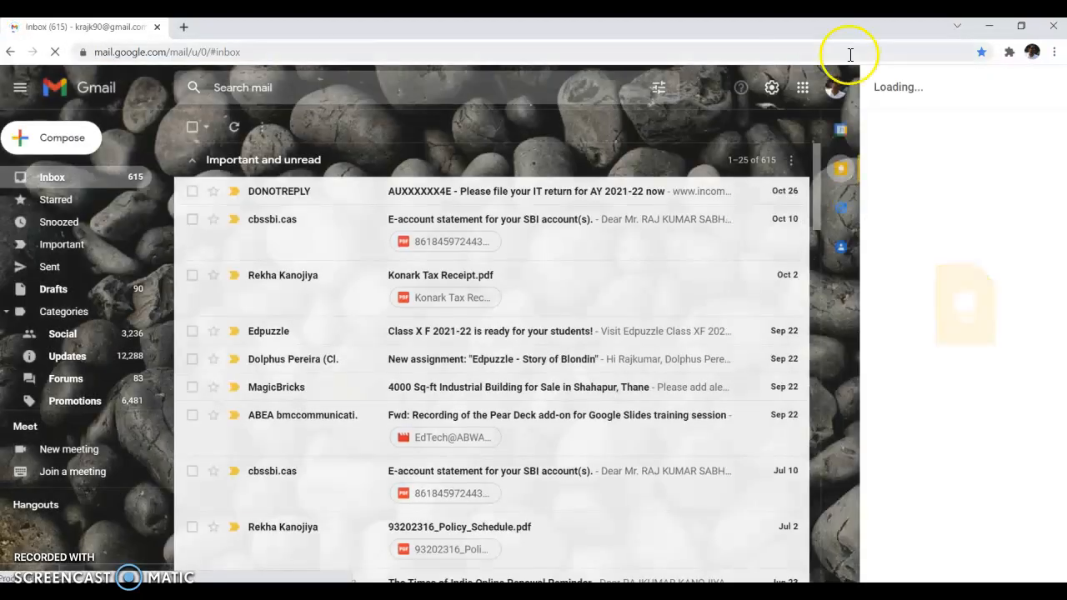
# - Switch Gmail to the cbsedigitaledu.in school account and open Google Forms from it
pyautogui.click(833, 92)
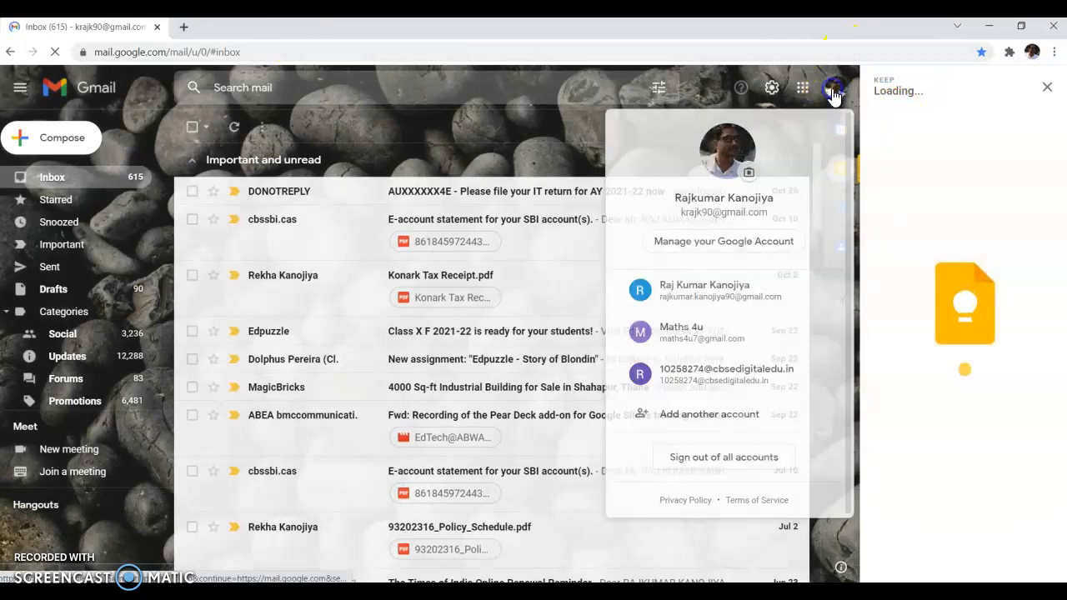
pyautogui.click(710, 377)
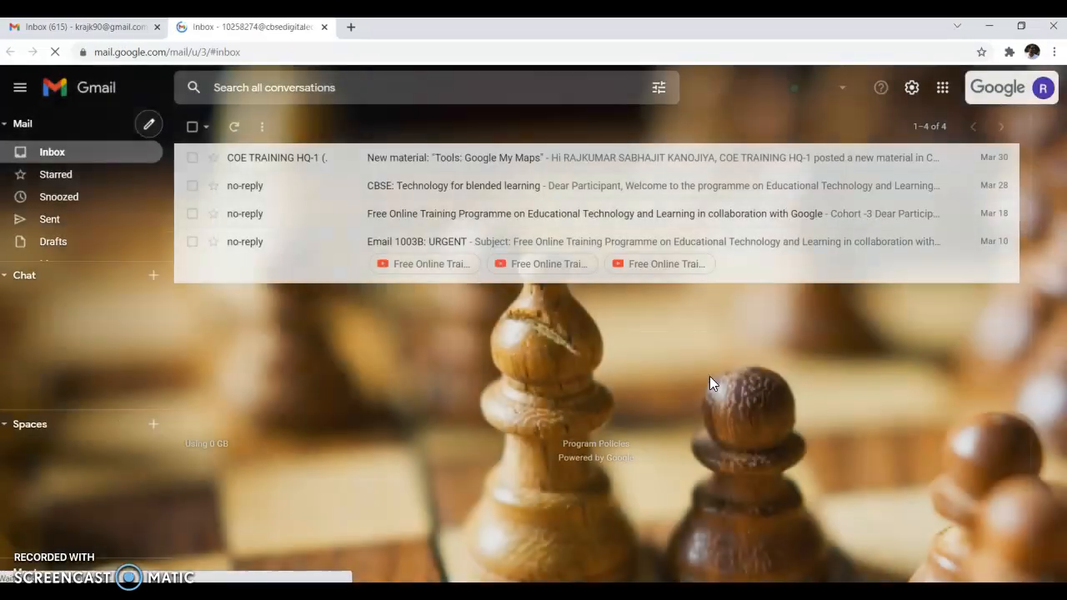
pyautogui.click(946, 94)
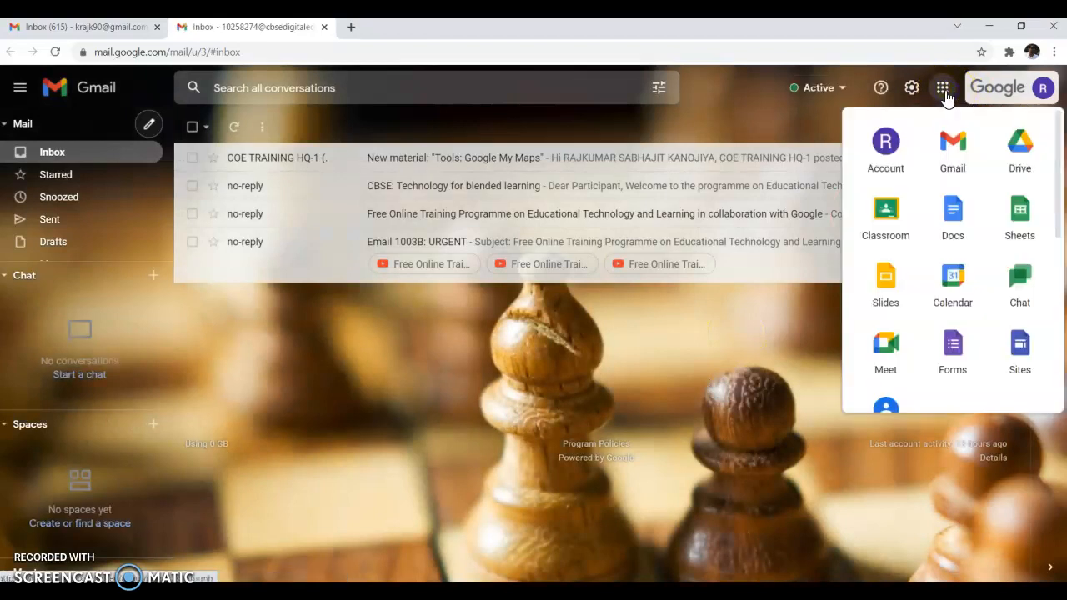
pyautogui.click(947, 271)
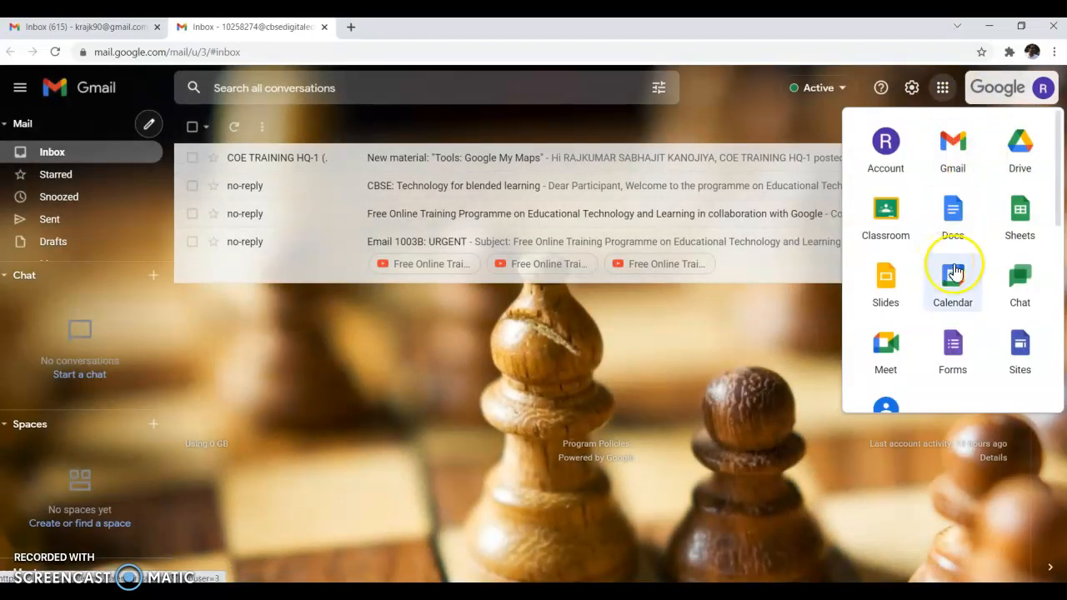
pyautogui.click(951, 351)
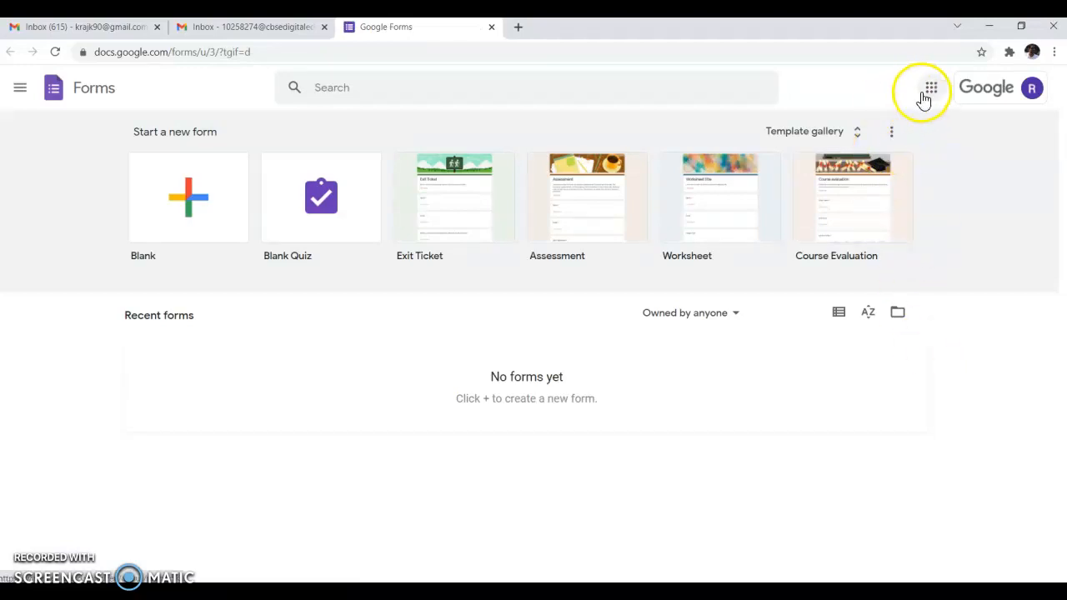
# - Create a blank form in the school account, dismiss the tour offer and clear the first question's default text
pyautogui.click(191, 209)
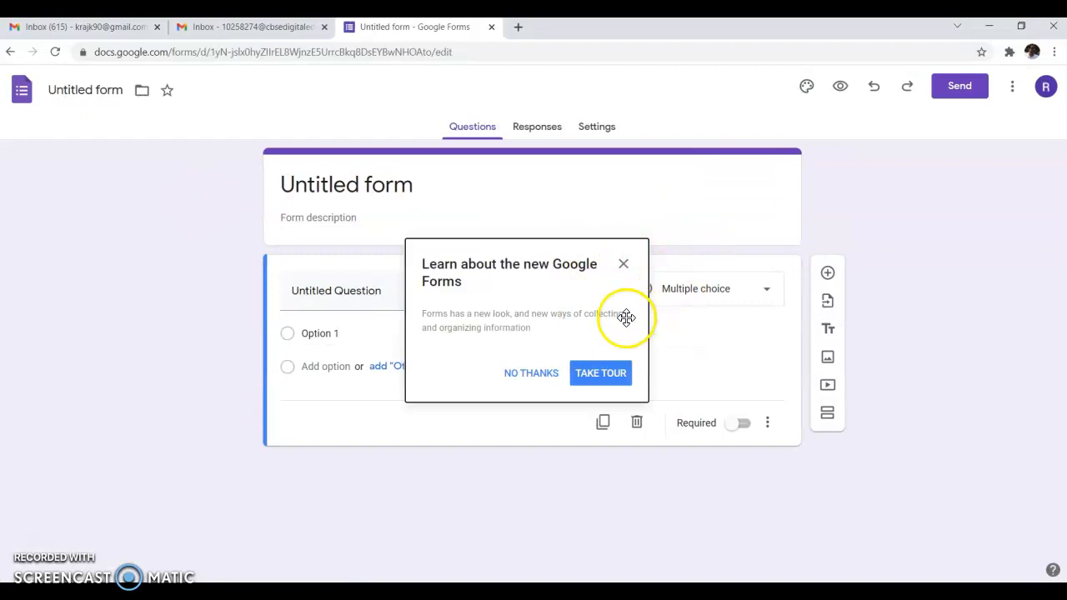
pyautogui.click(624, 267)
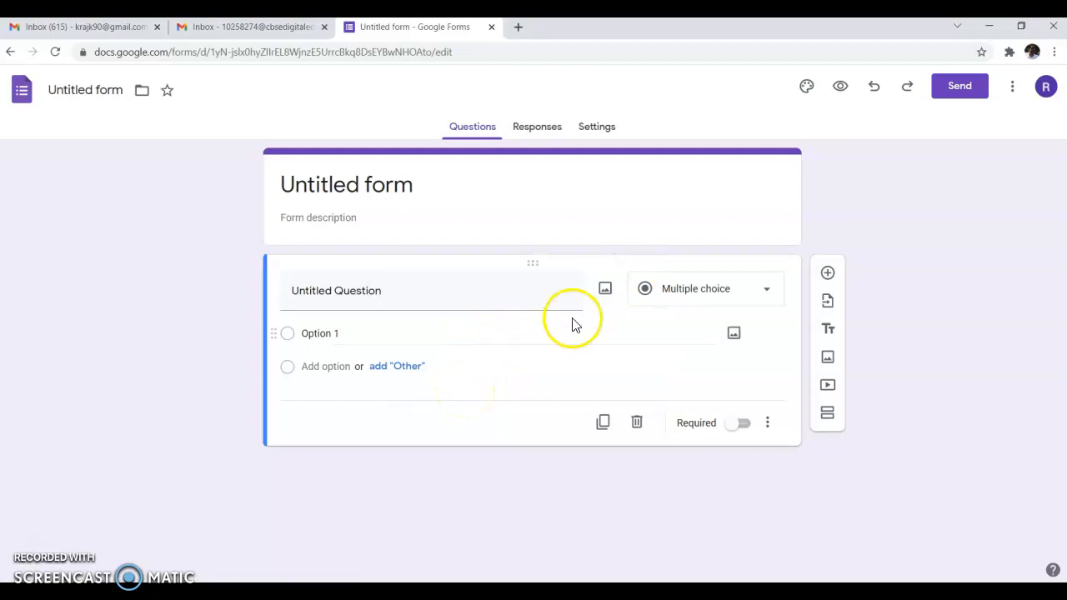
pyautogui.click(473, 297)
pyautogui.press('BackSpace')
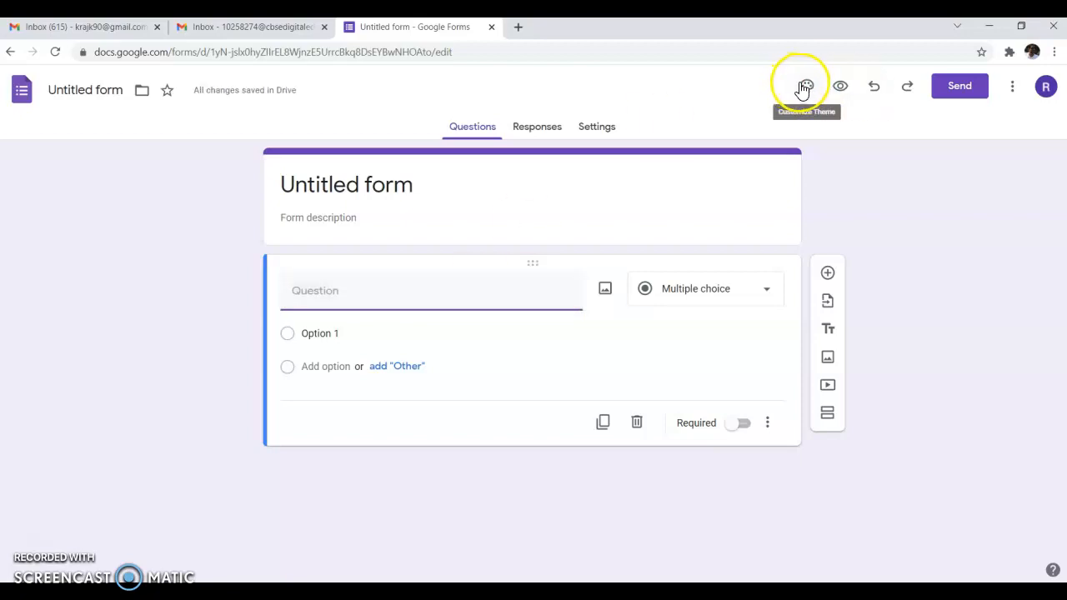
# - Search the Forms add-on marketplace for Hypatia Create, review its listing and installability, and close the form
pyautogui.click(1010, 90)
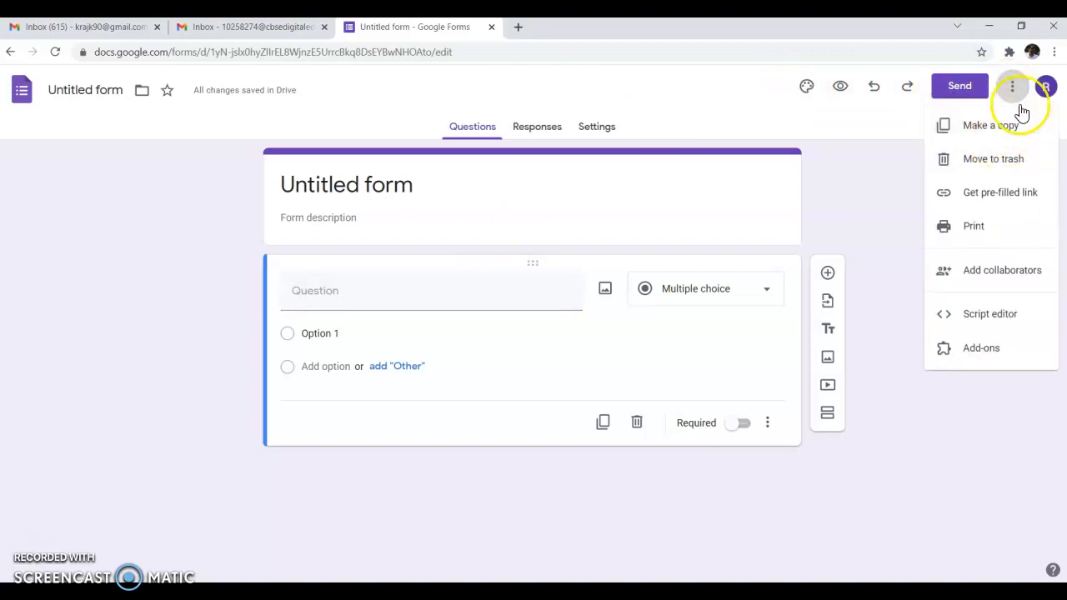
pyautogui.click(991, 348)
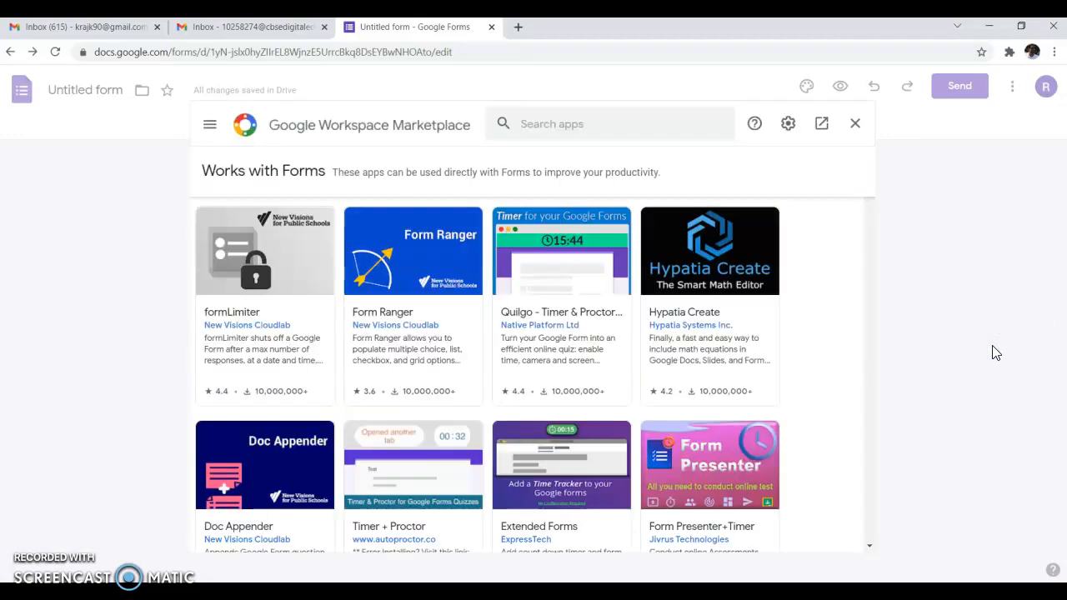
pyautogui.click(540, 127)
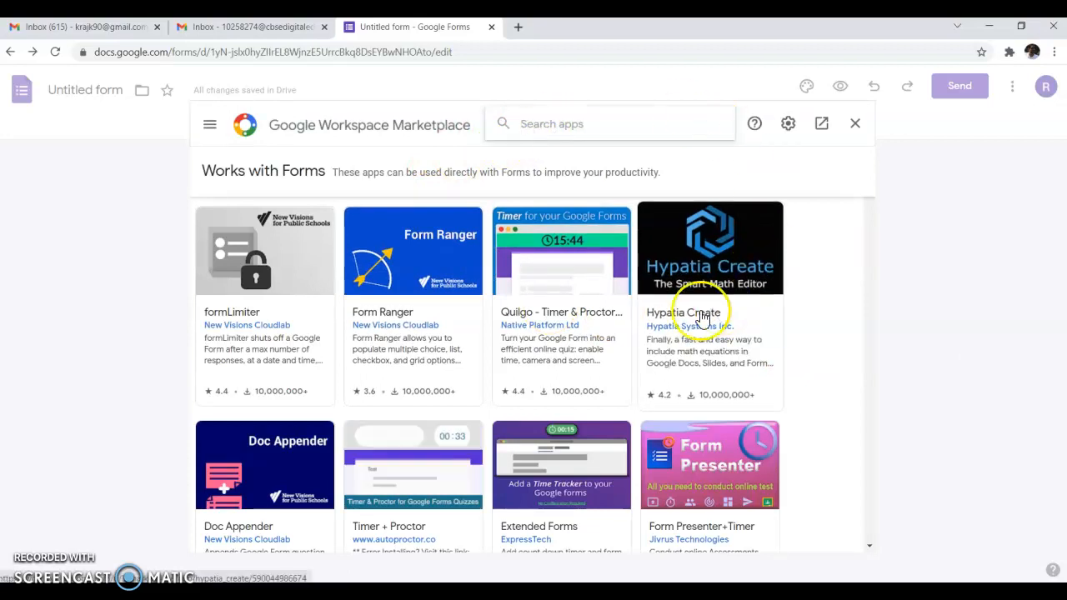
pyautogui.write('hy')
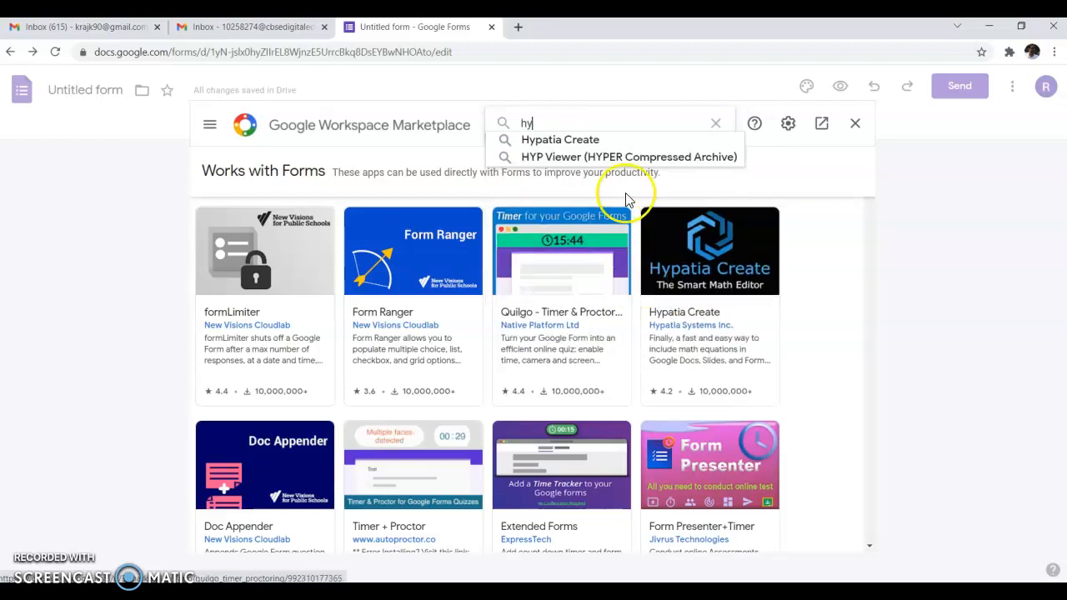
pyautogui.click(572, 142)
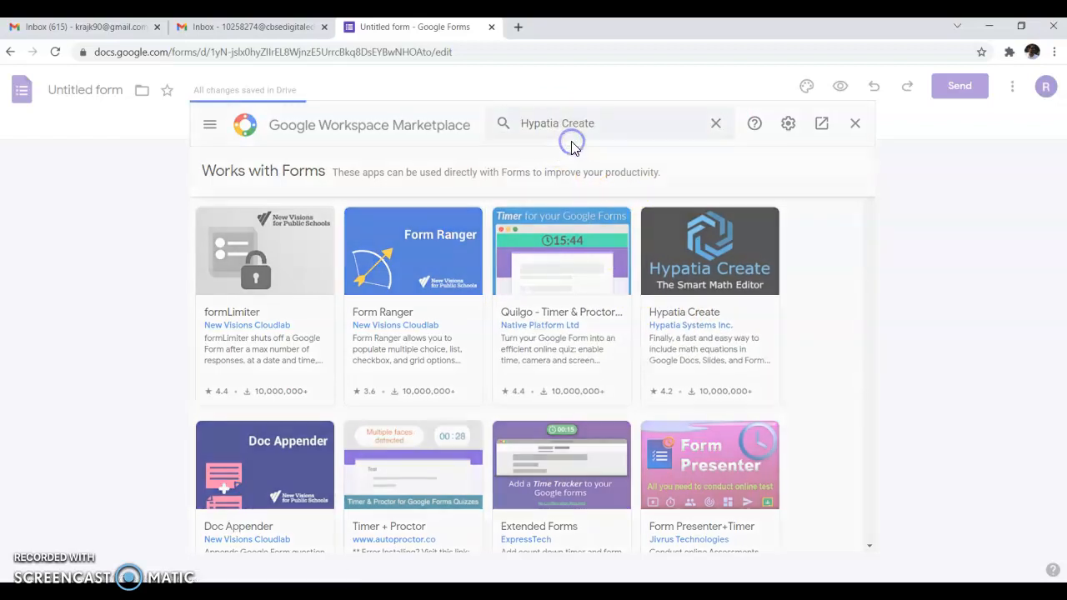
pyautogui.click(252, 326)
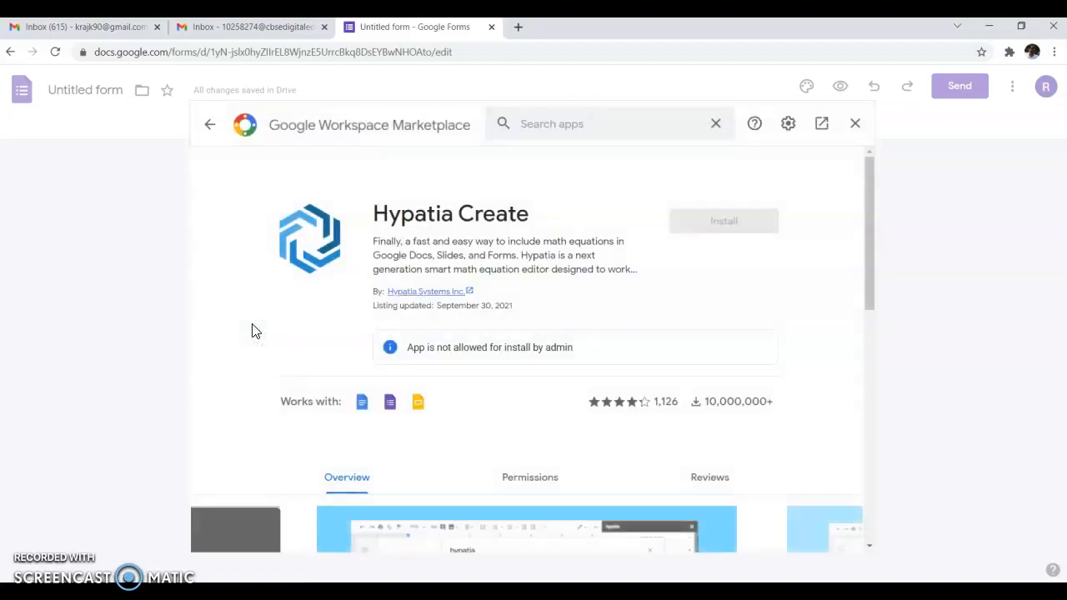
pyautogui.scroll(-6, 526, 331)
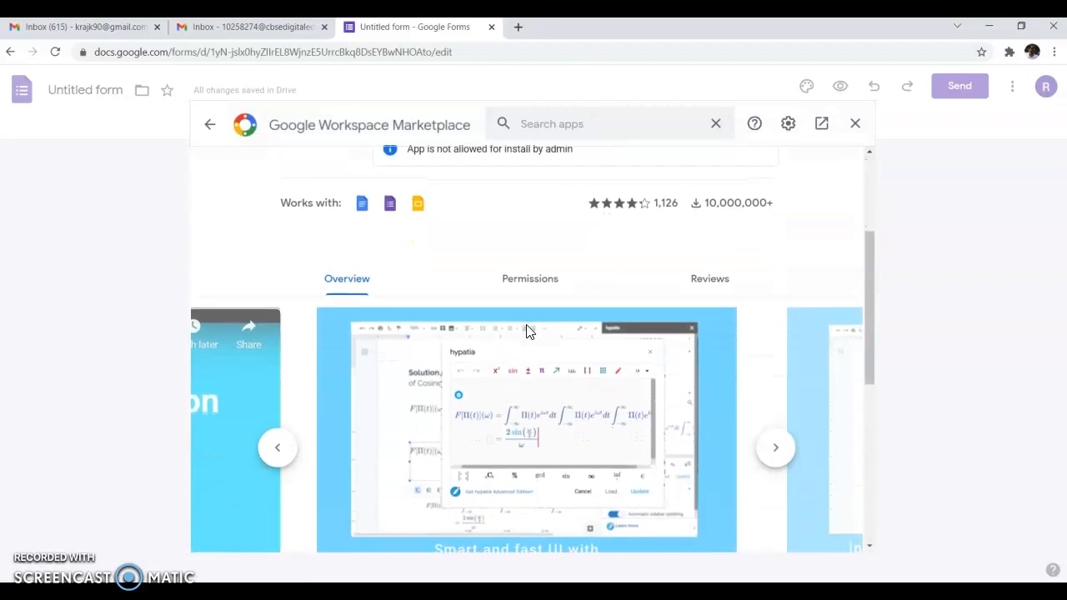
pyautogui.scroll(-1, 526, 331)
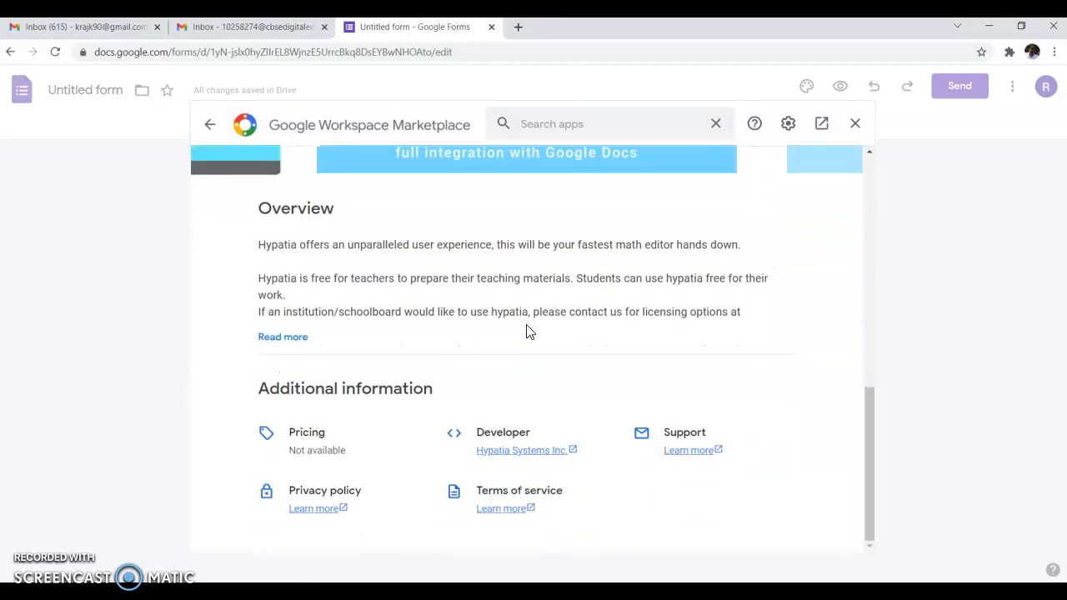
pyautogui.scroll(7, 526, 331)
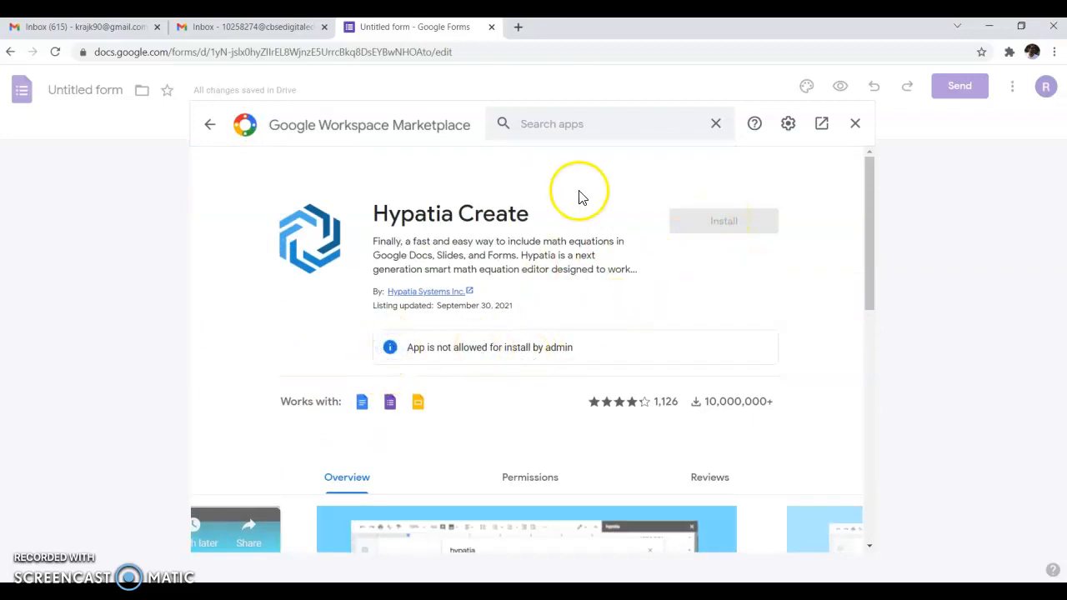
pyautogui.click(492, 28)
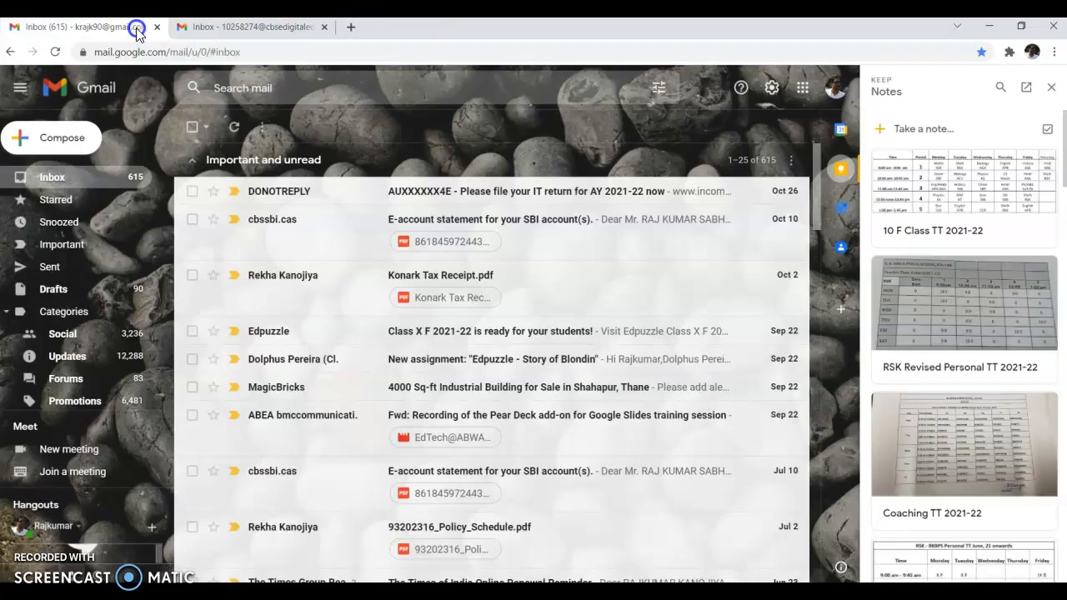
# - Return to the personal Gmail inbox and open Google Forms from that account
pyautogui.click(138, 30)
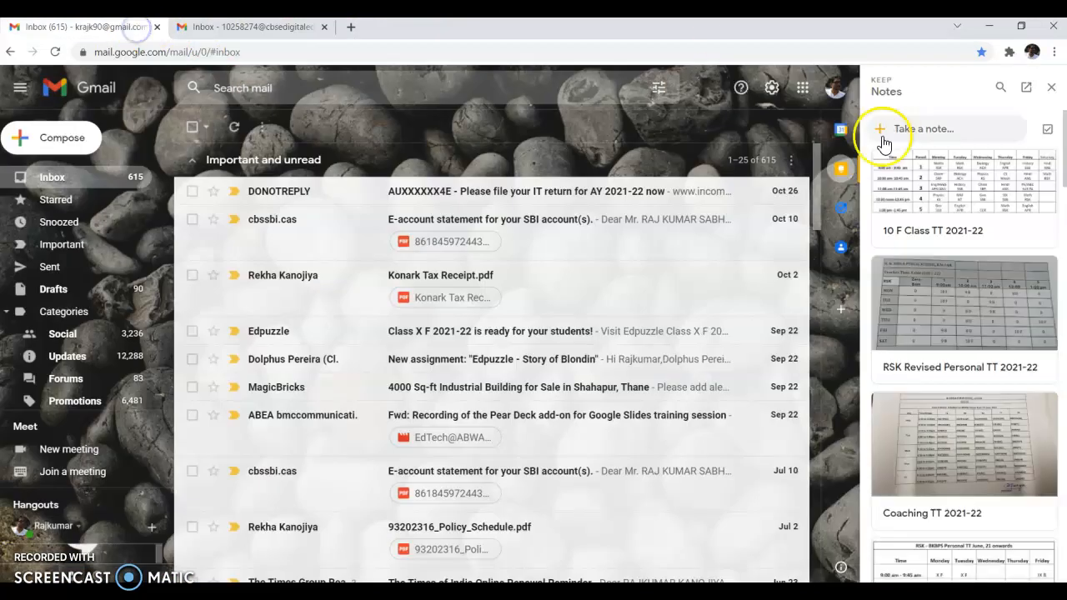
pyautogui.click(805, 104)
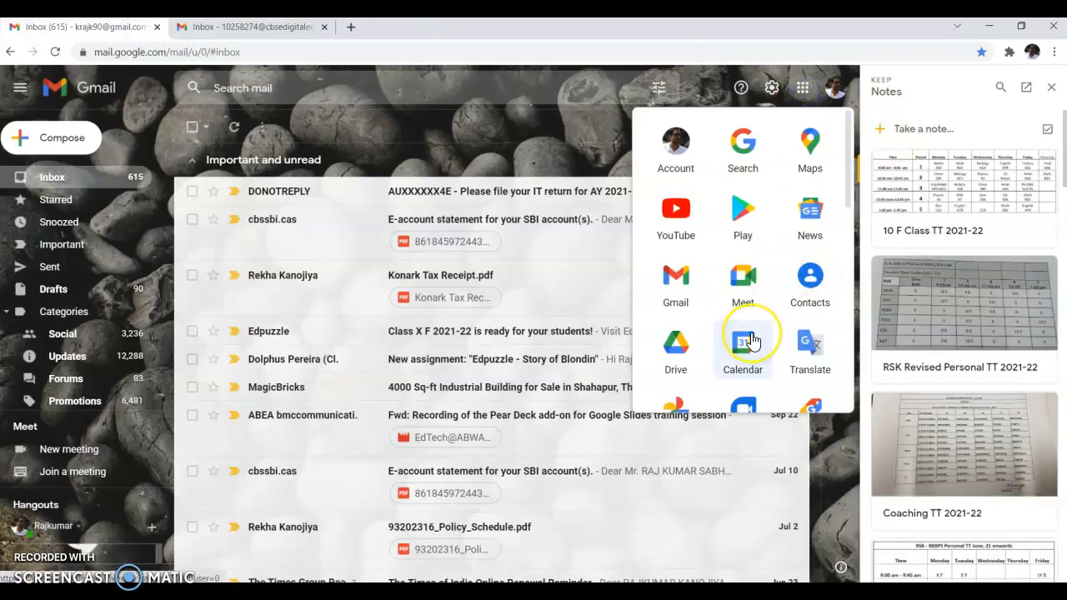
pyautogui.scroll(-2, 750, 342)
pyautogui.scroll(-5, 753, 340)
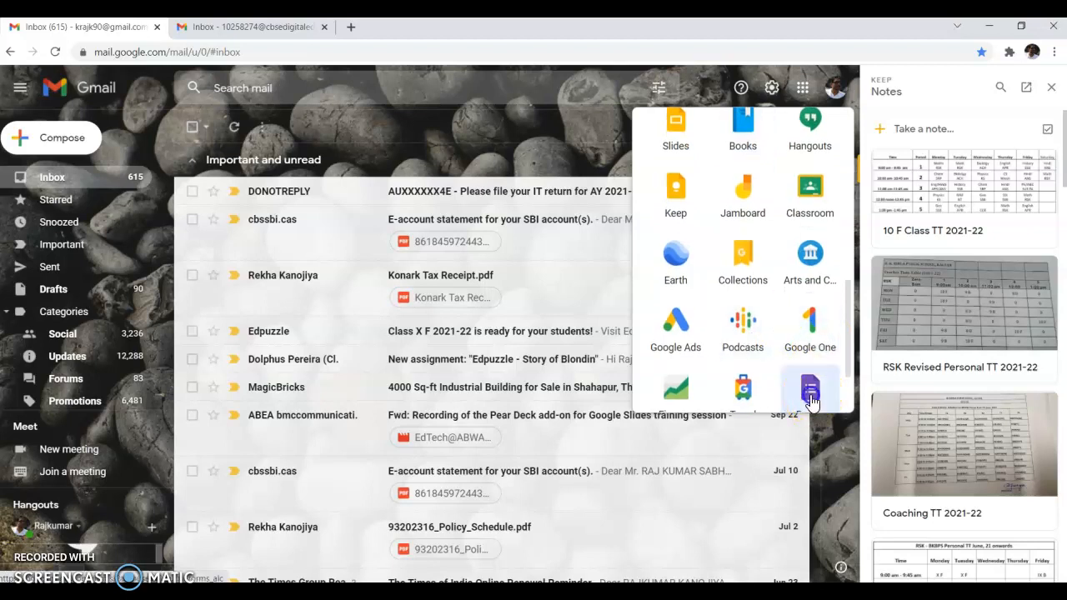
pyautogui.click(812, 393)
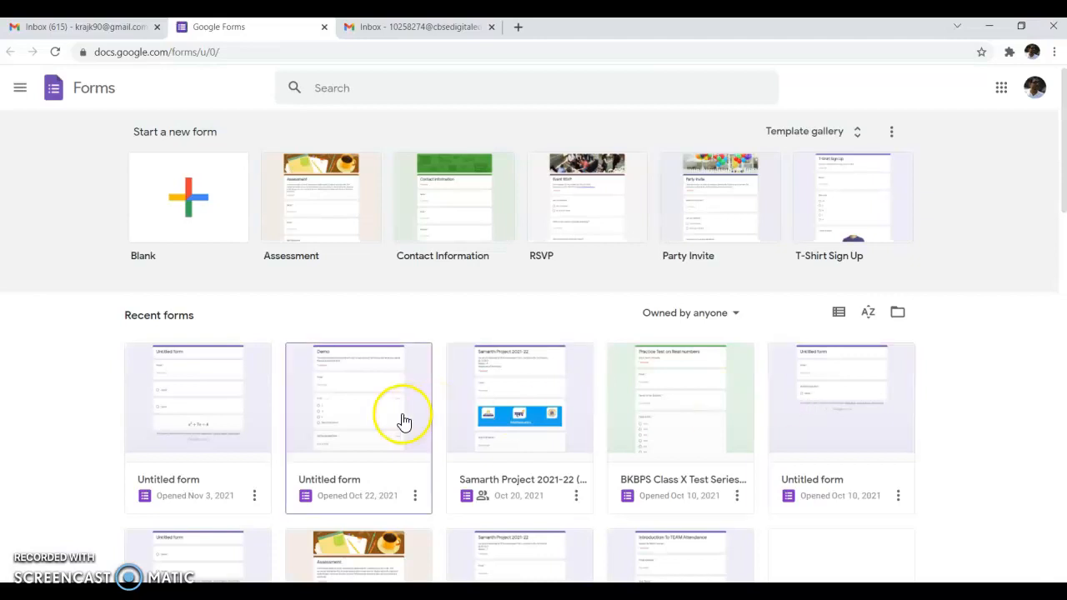
# - Start a blank form in the personal account and clear the default text of its first question
pyautogui.click(189, 197)
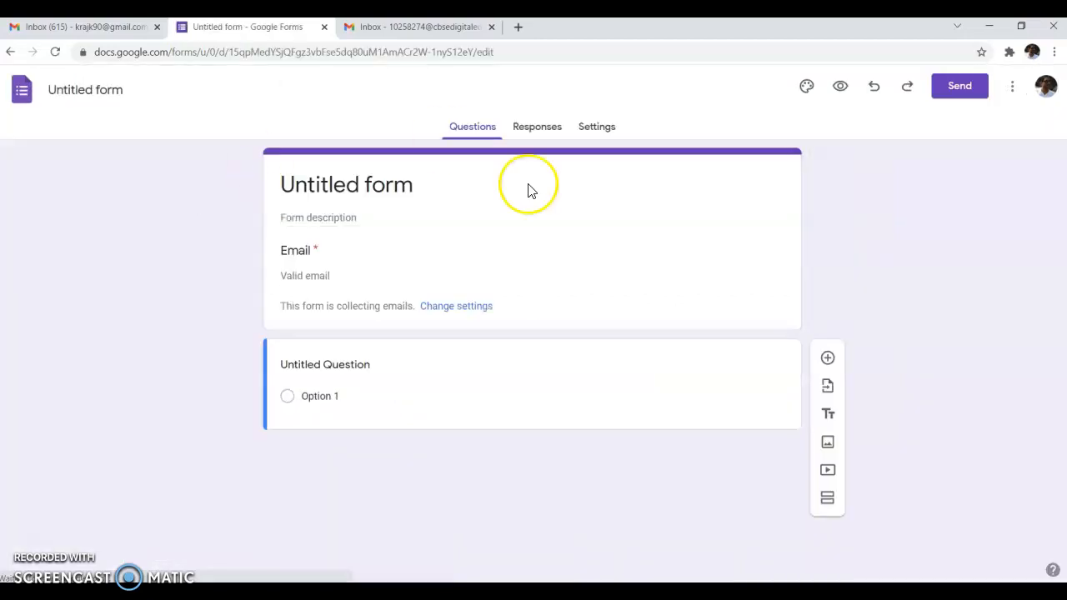
pyautogui.click(391, 383)
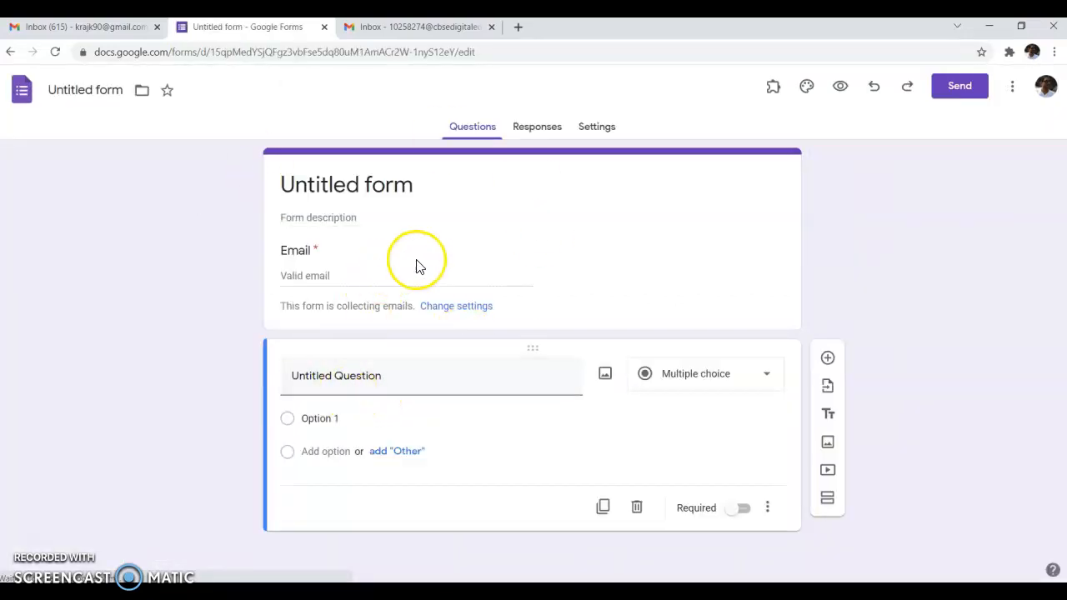
pyautogui.click(393, 375)
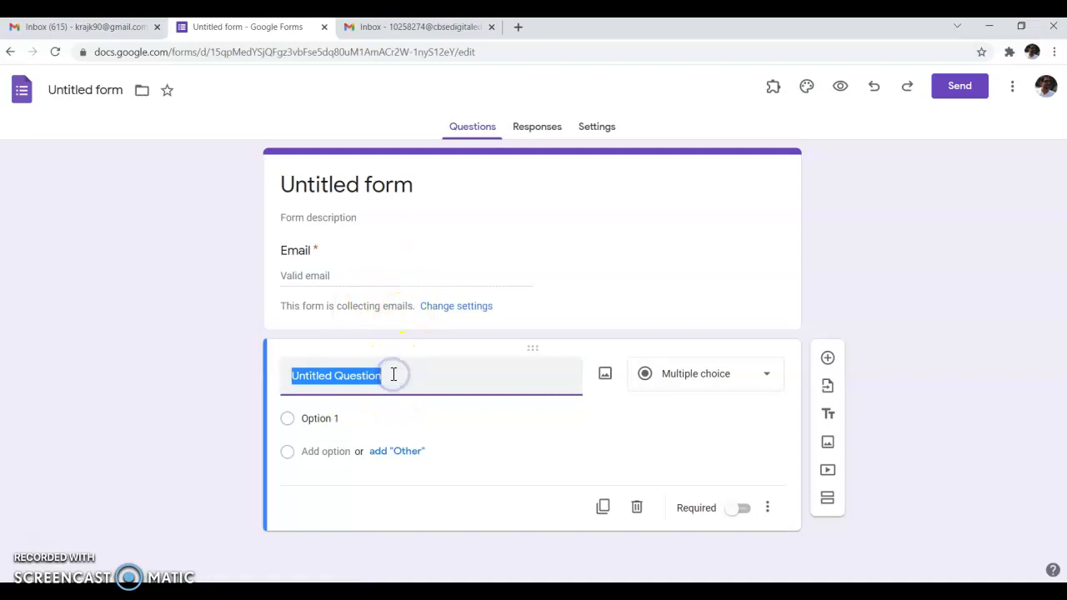
pyautogui.press('BackSpace')
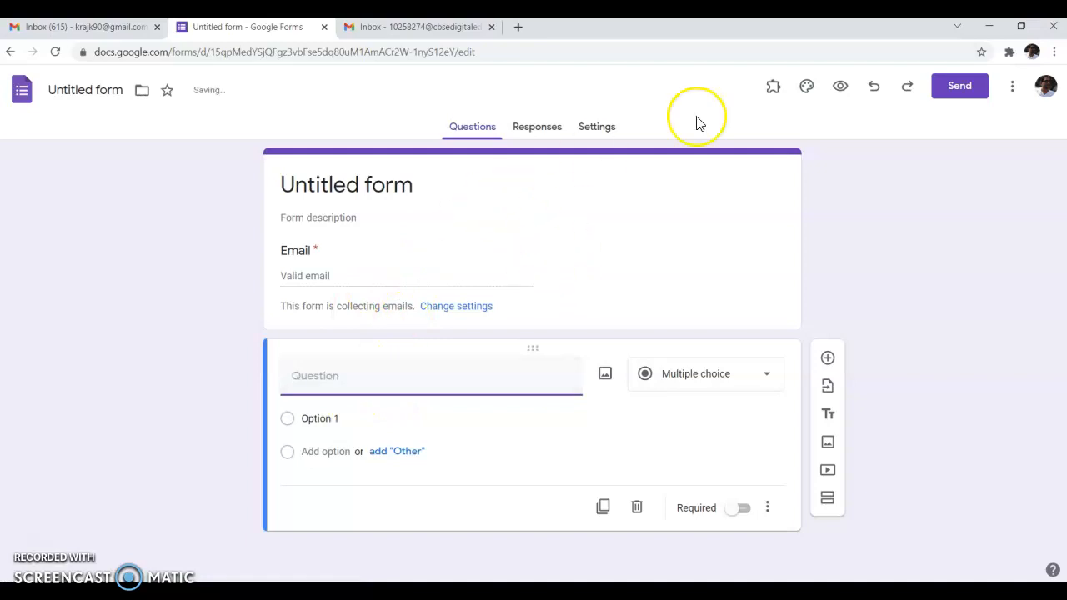
# - Open the Insert/Edit Math editor of the Hypatia Create add-on
pyautogui.click(772, 87)
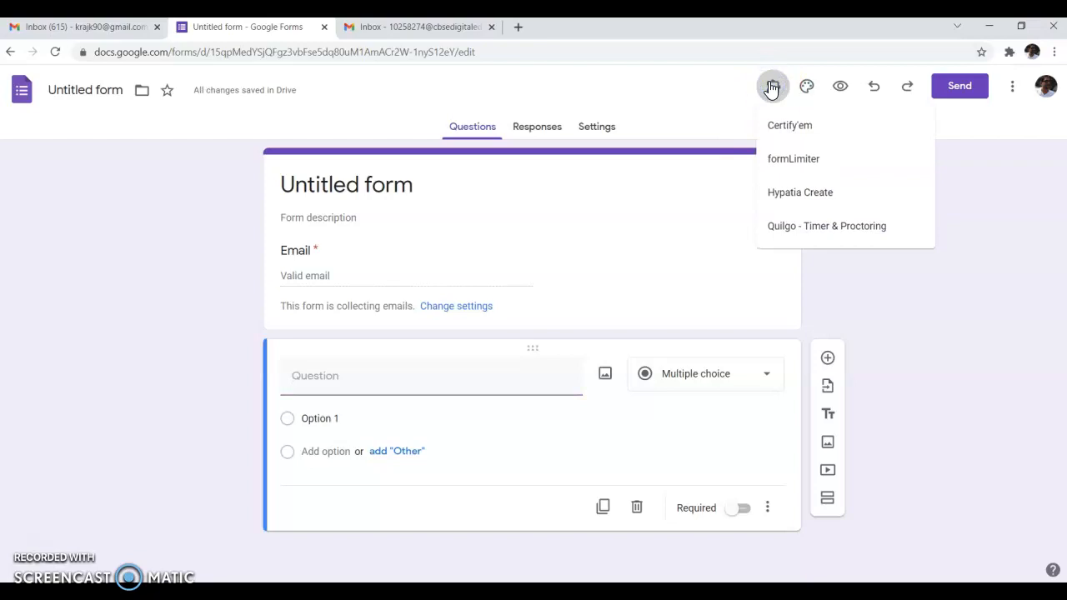
pyautogui.click(796, 197)
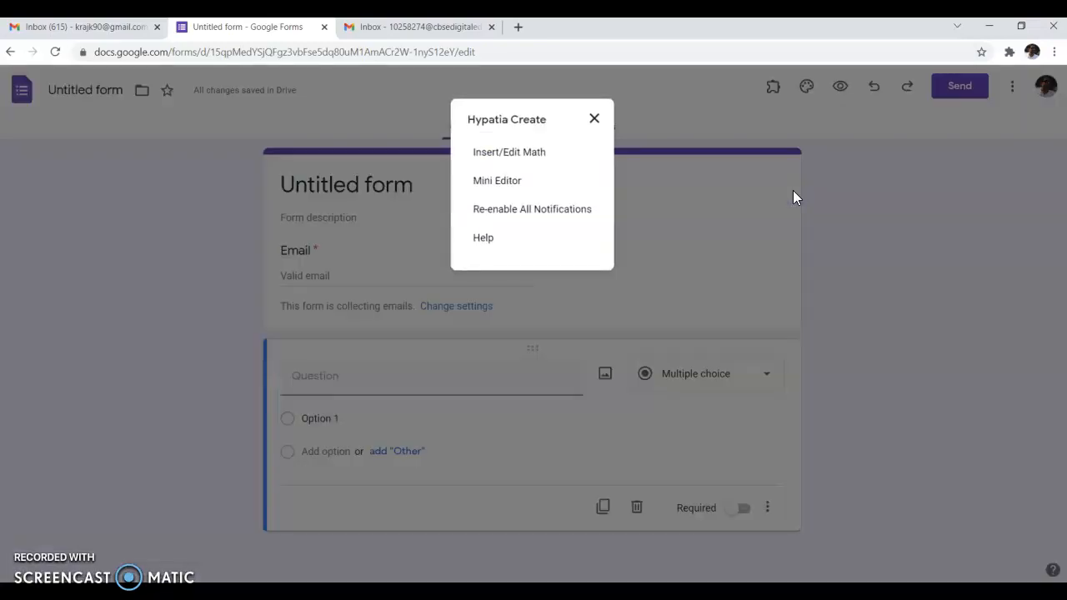
pyautogui.click(522, 157)
pyautogui.click(431, 337)
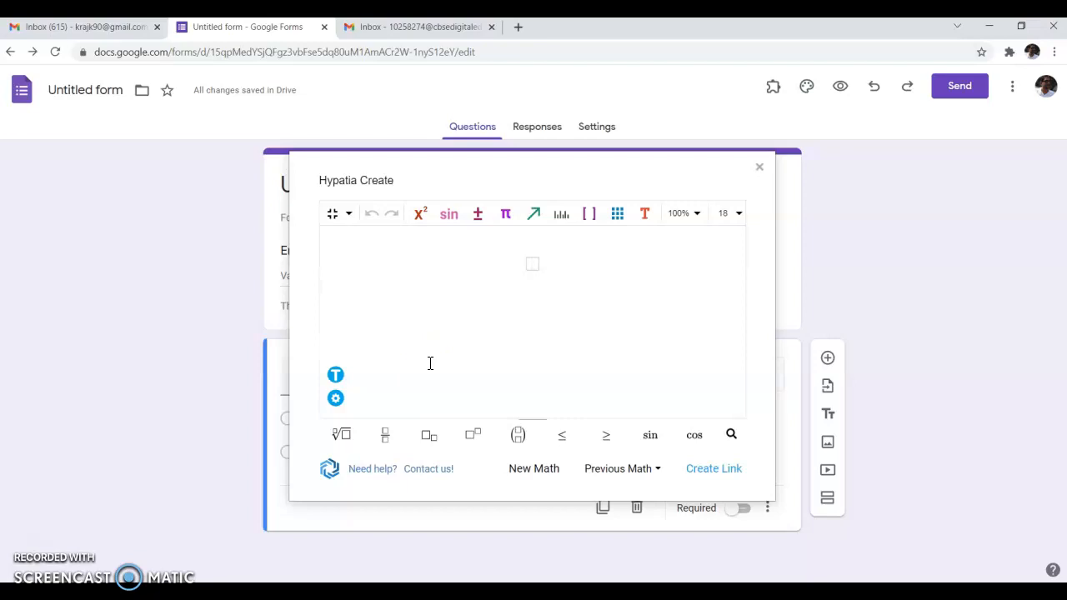
# - Enter the equation x³ − 5x + 7 = 0 in the Hypatia Create math editor
pyautogui.write('x')
pyautogui.write('-5')
pyautogui.write('x')
pyautogui.write('+7')
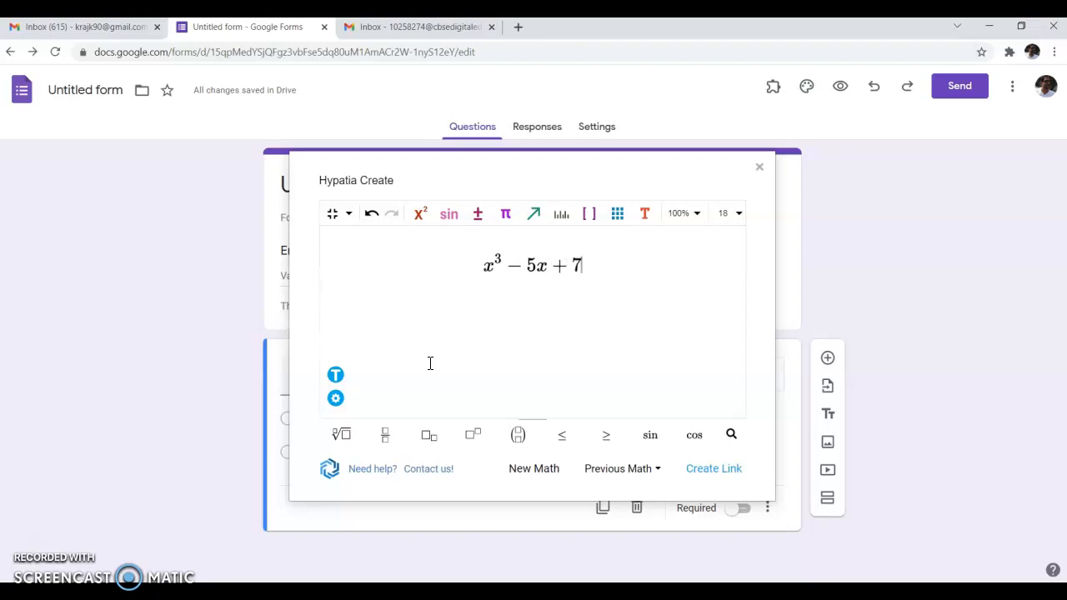
pyautogui.write('=')
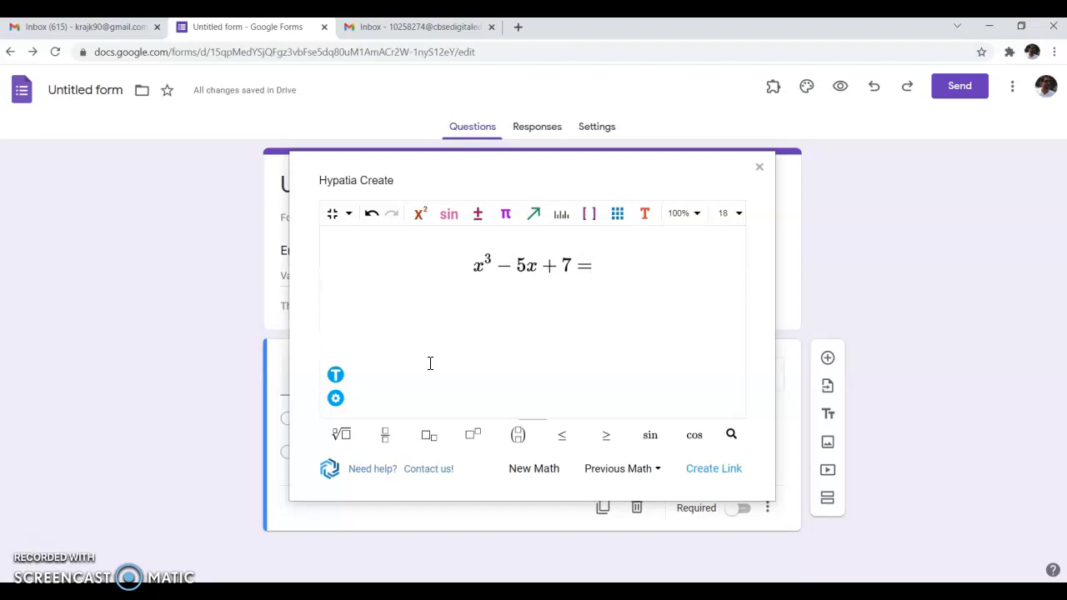
pyautogui.write('0')
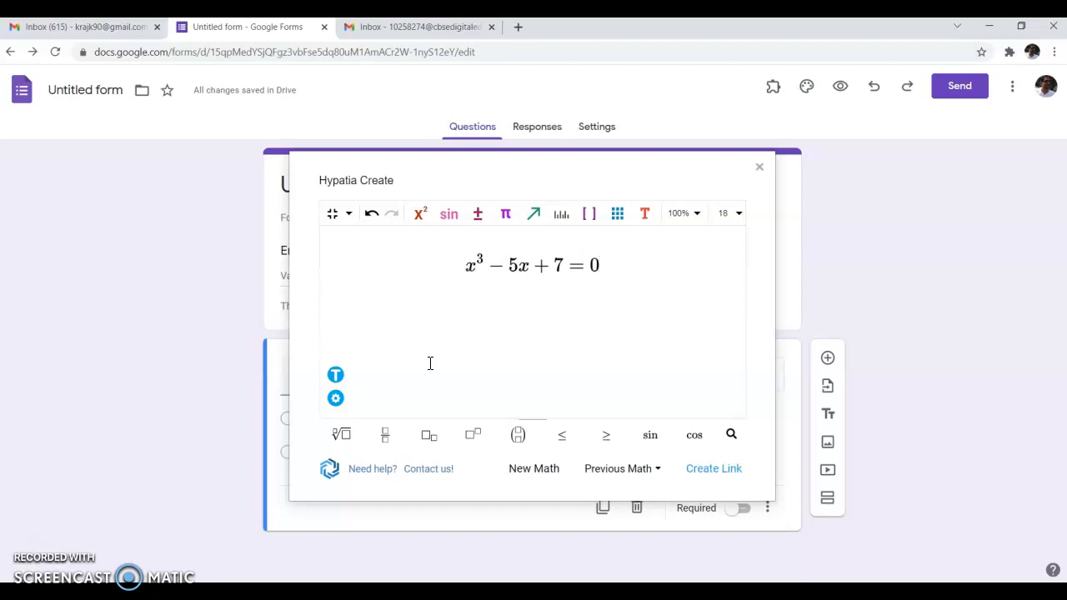
# - Create an image link for the equation x³ − 5x + 7 = 0 and insert it into the form as an image by URL
pyautogui.click(729, 473)
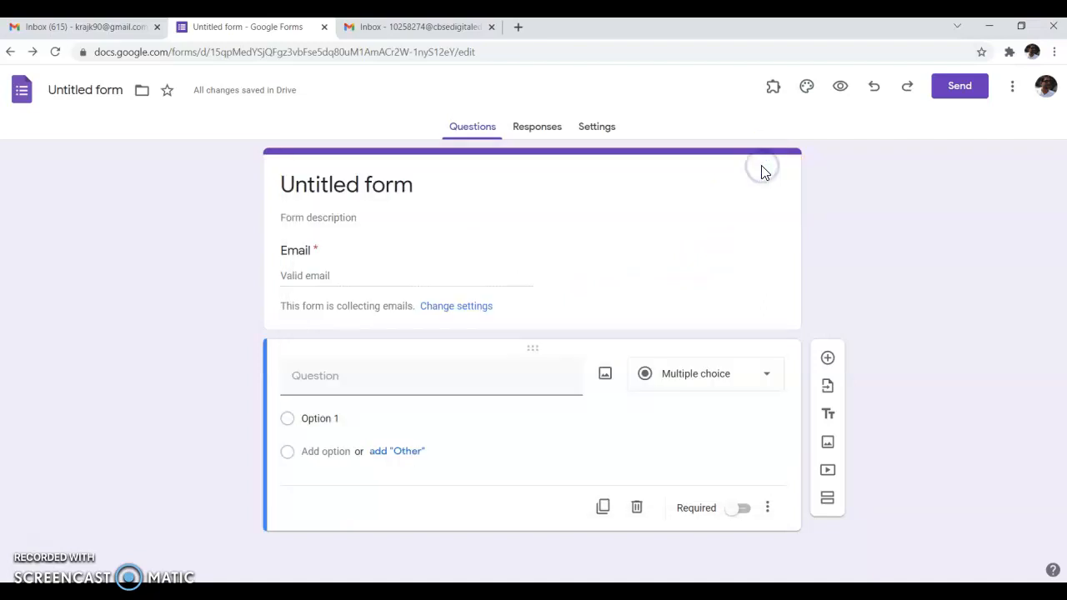
pyautogui.click(828, 445)
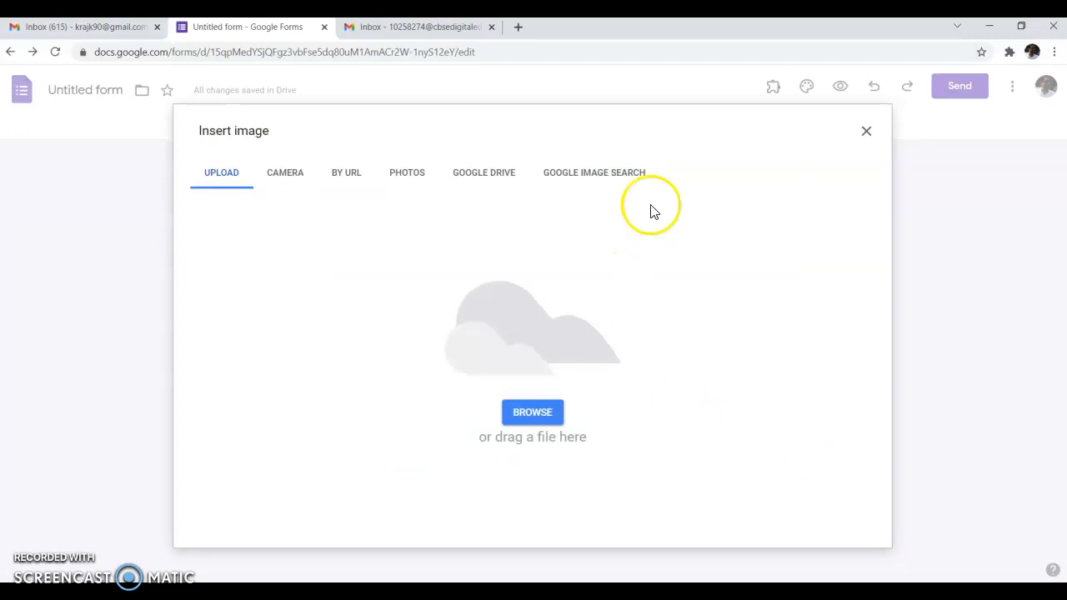
pyautogui.click(345, 179)
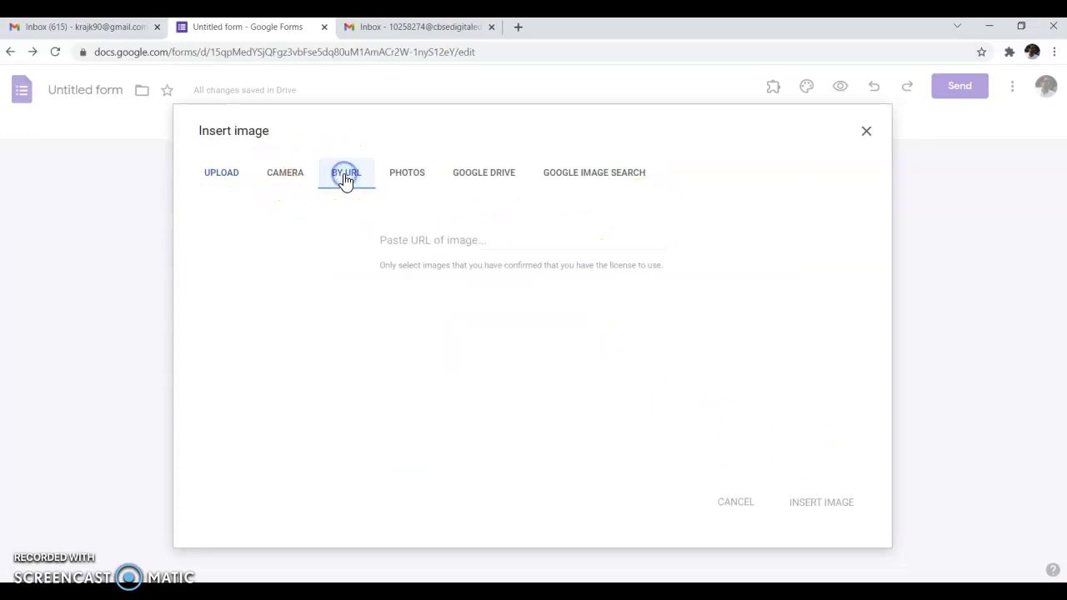
pyautogui.click(463, 246)
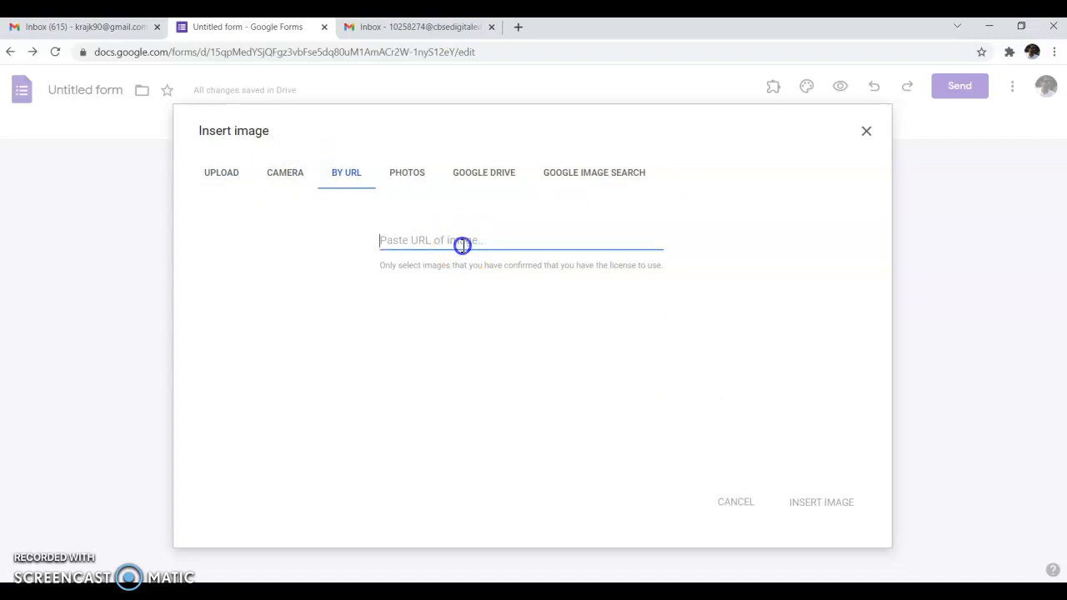
pyautogui.hotkey('ctrl', 'v')
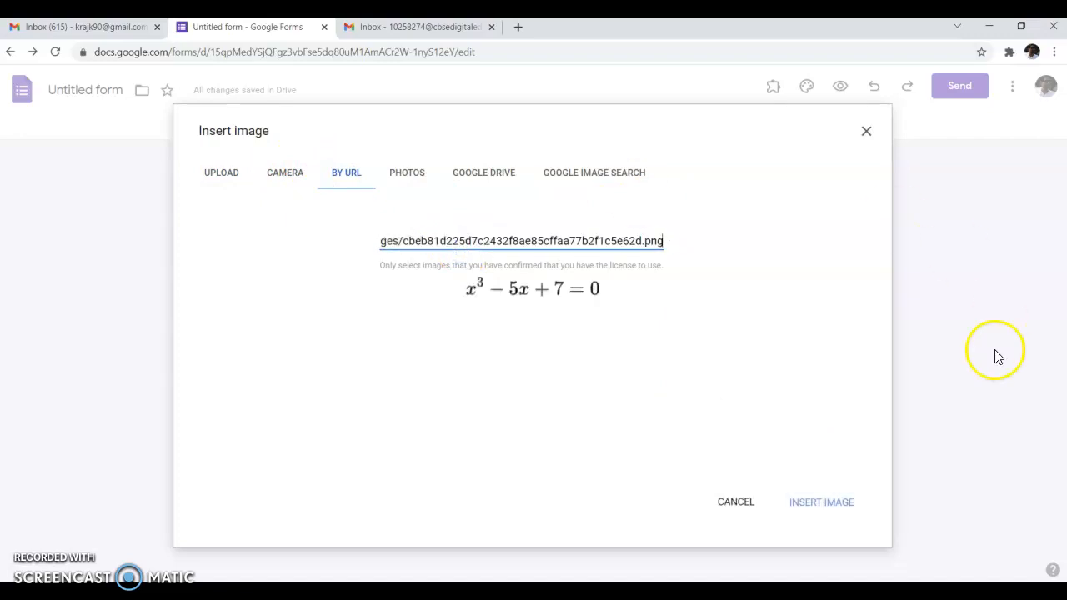
pyautogui.click(811, 507)
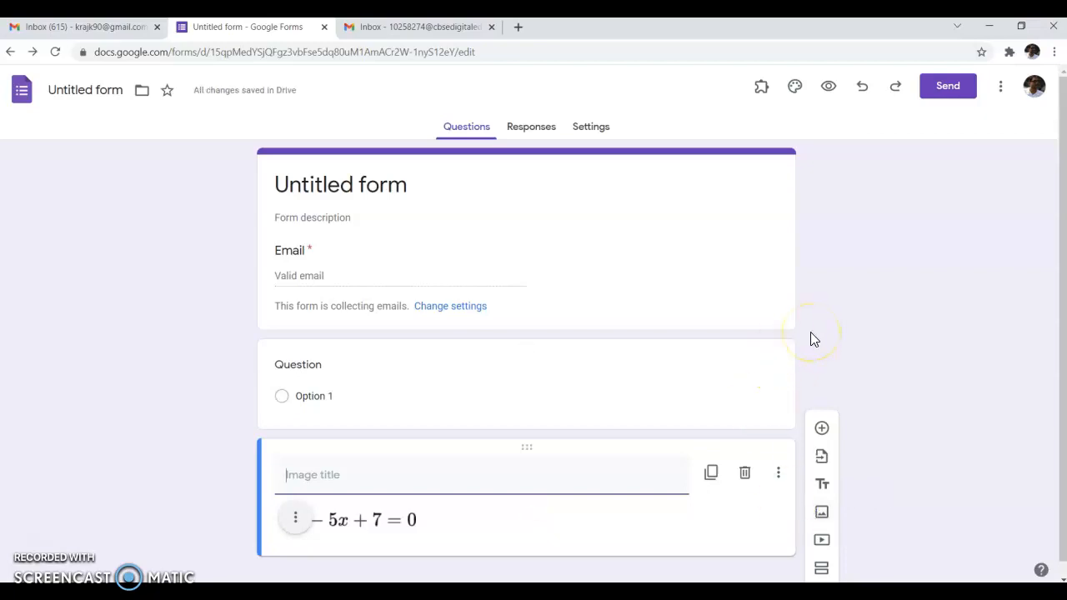
# - Preview the form with the inserted cubic equation and return to the form editor
pyautogui.click(550, 420)
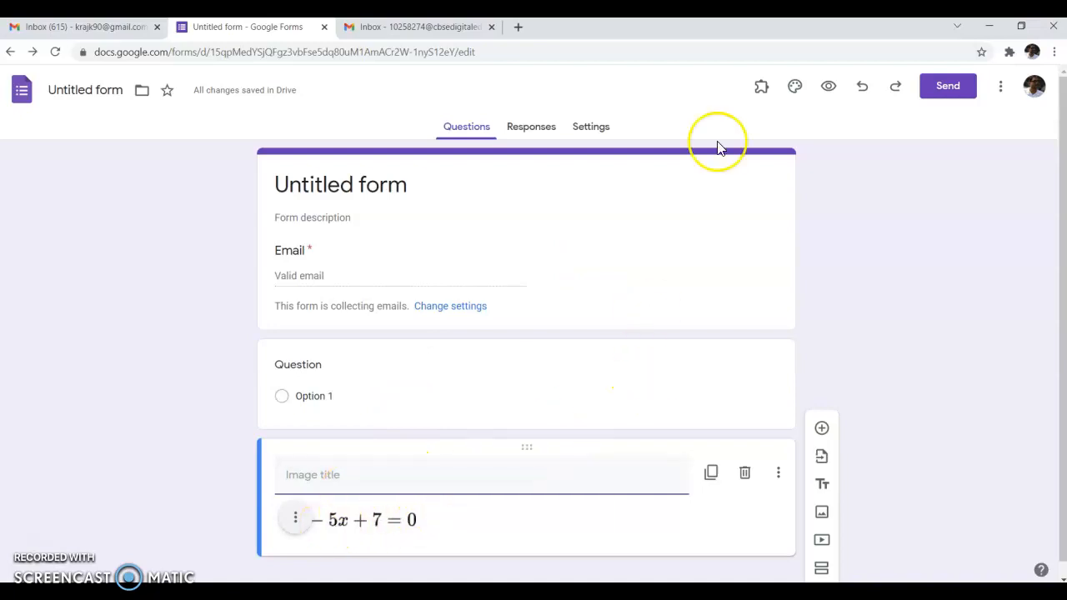
pyautogui.click(829, 90)
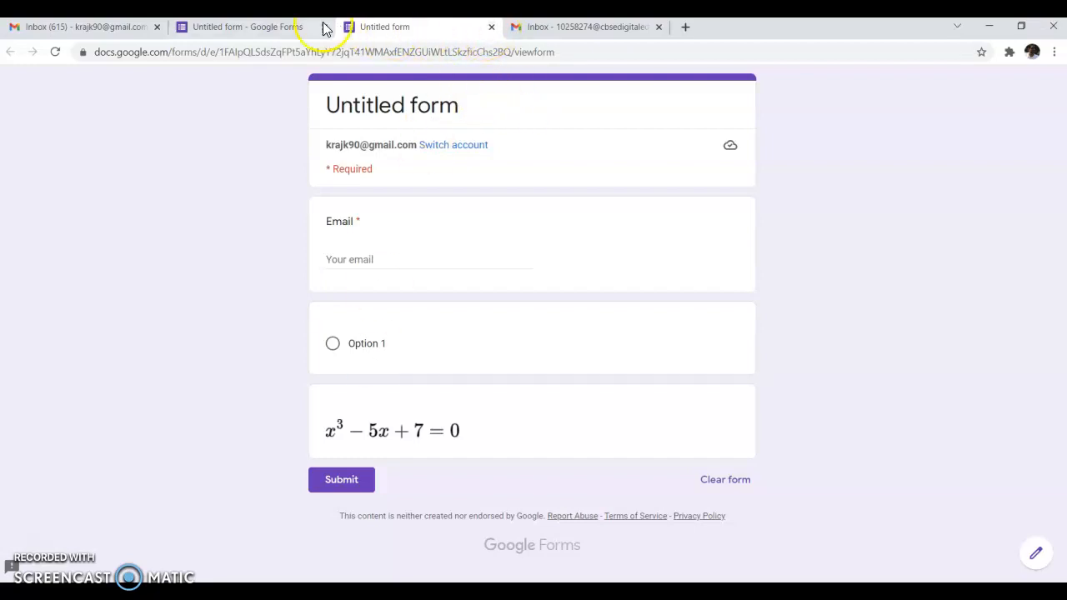
pyautogui.click(275, 28)
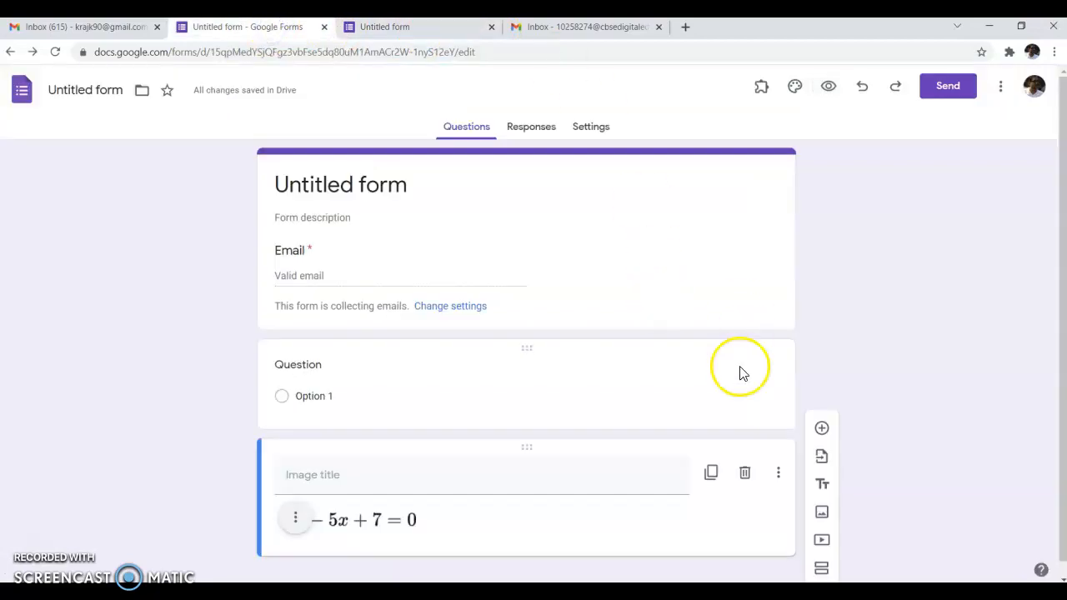
# - Add a new question below the equation image and open the Hypatia Create math editor
pyautogui.scroll(-1, 671, 430)
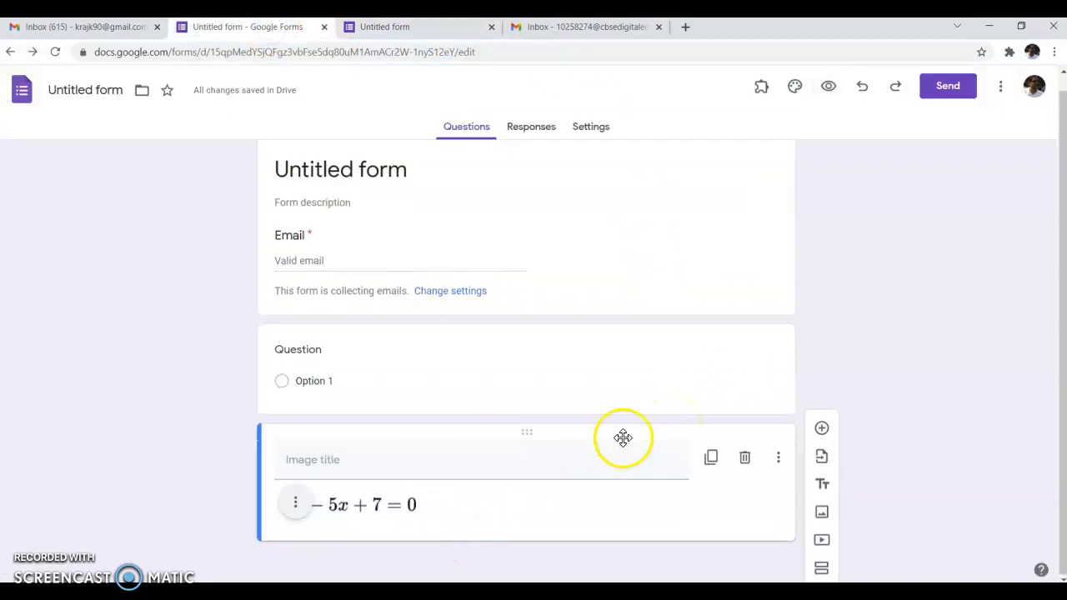
pyautogui.click(821, 428)
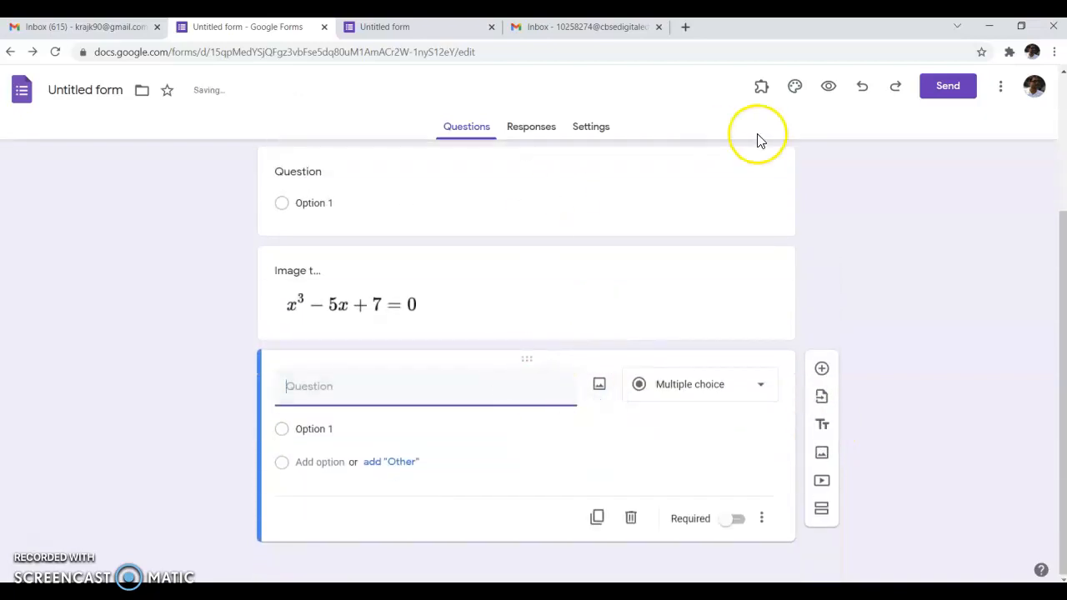
pyautogui.click(761, 85)
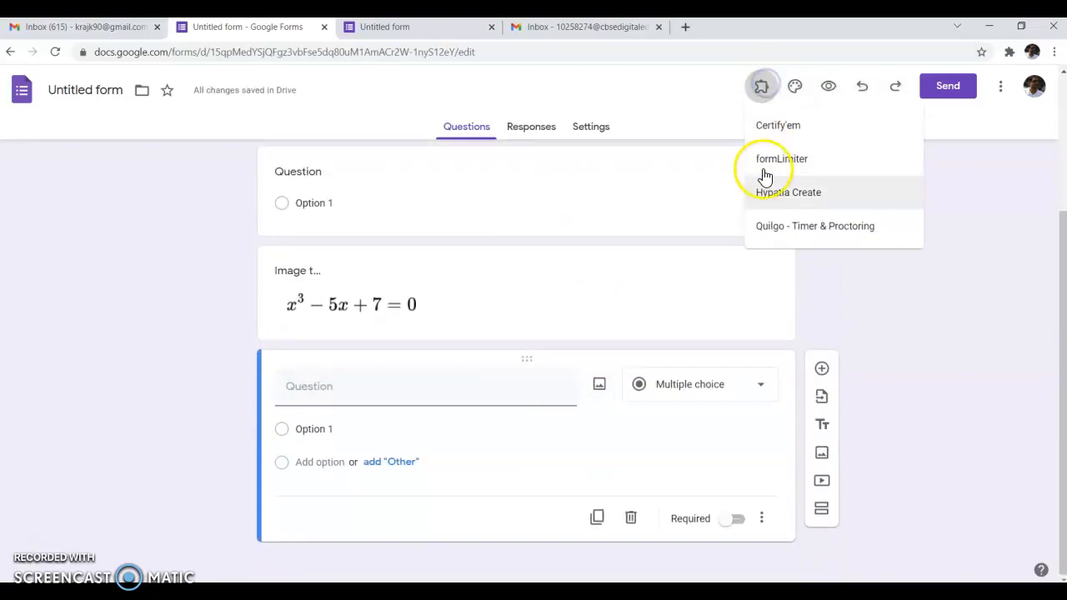
pyautogui.click(790, 201)
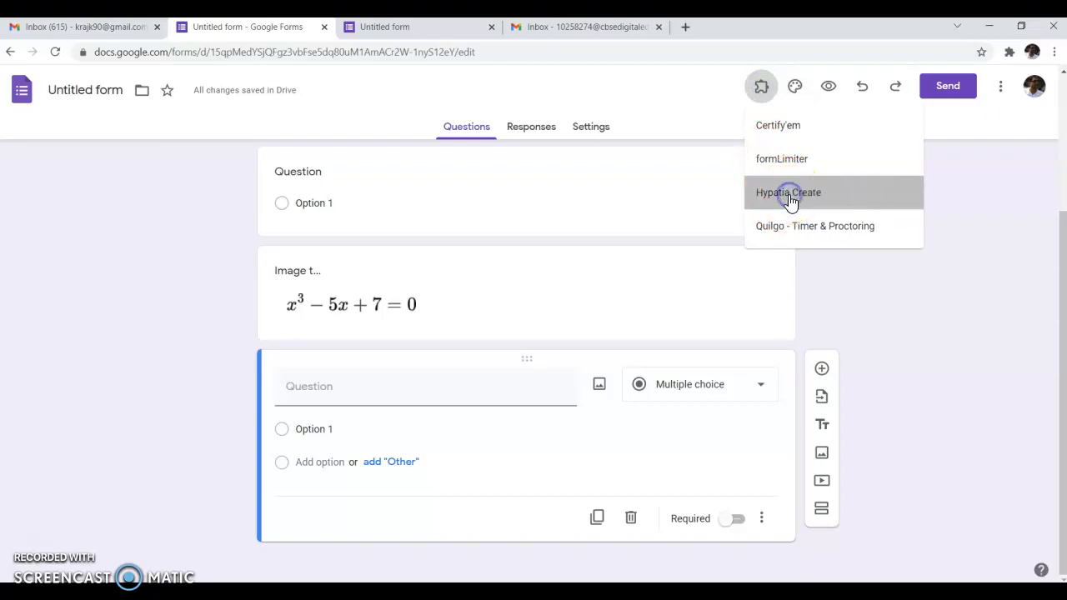
pyautogui.click(509, 148)
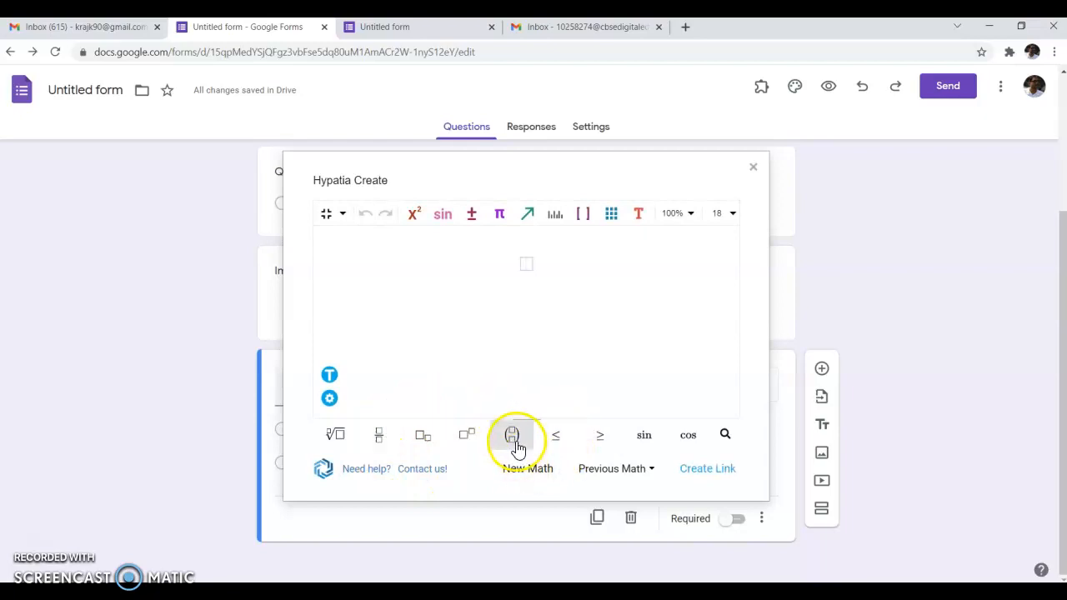
# - Insert a binomial bracket with x² + 5x over x² − 7, followed by an equals sign
pyautogui.click(512, 437)
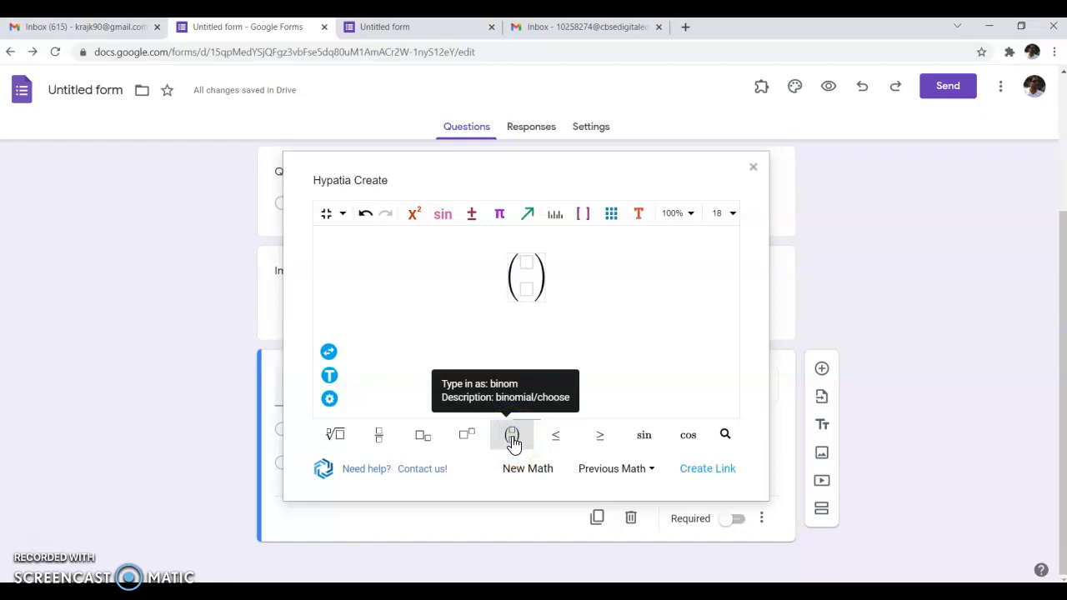
pyautogui.write('x^2')
pyautogui.press('Right')
pyautogui.write('+ ')
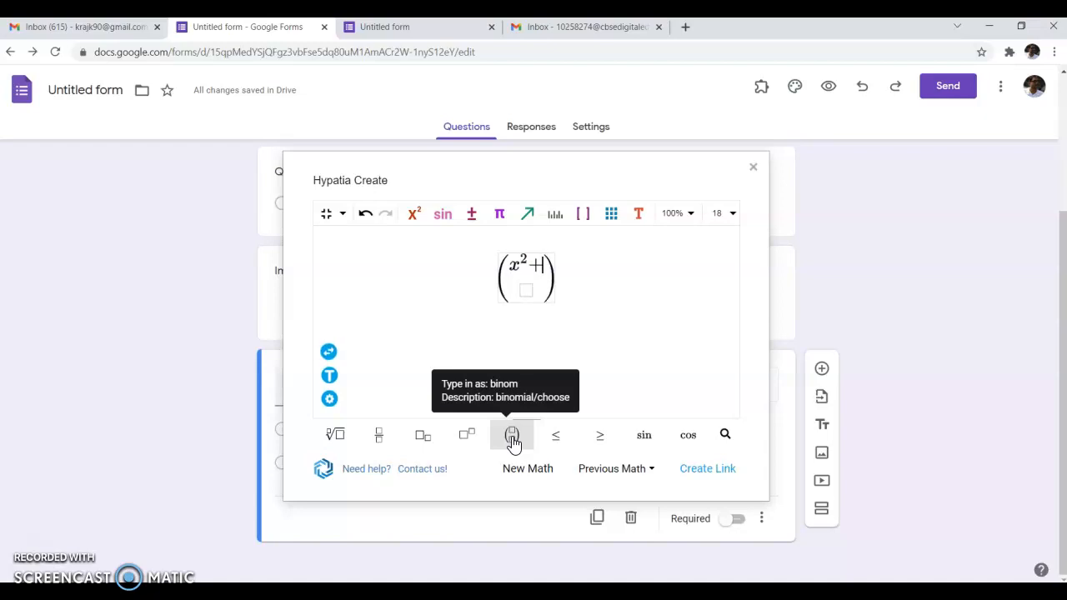
pyautogui.write('5x ')
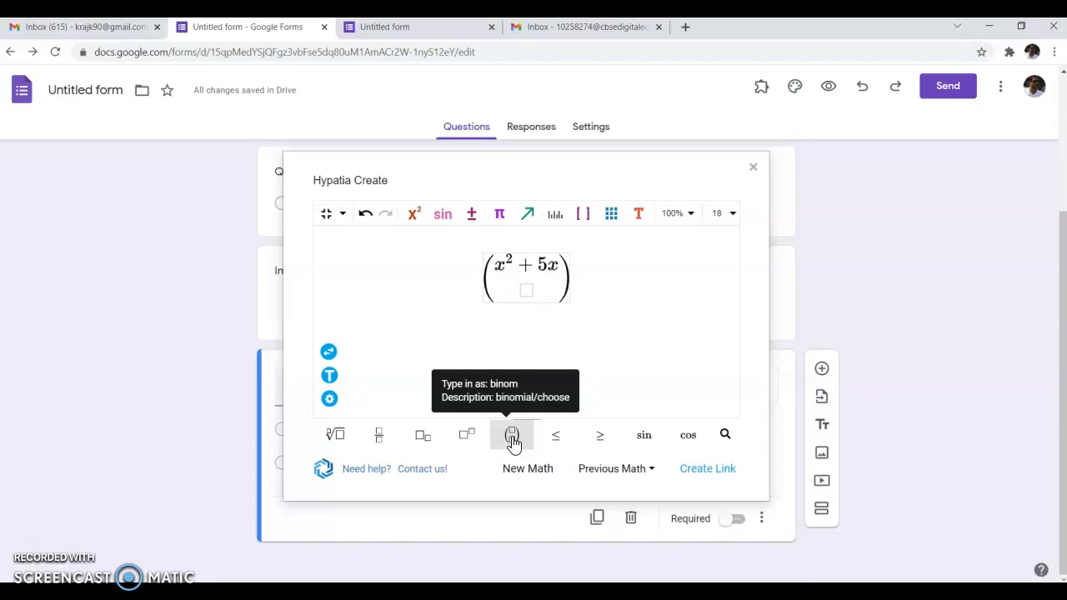
pyautogui.write('x^2')
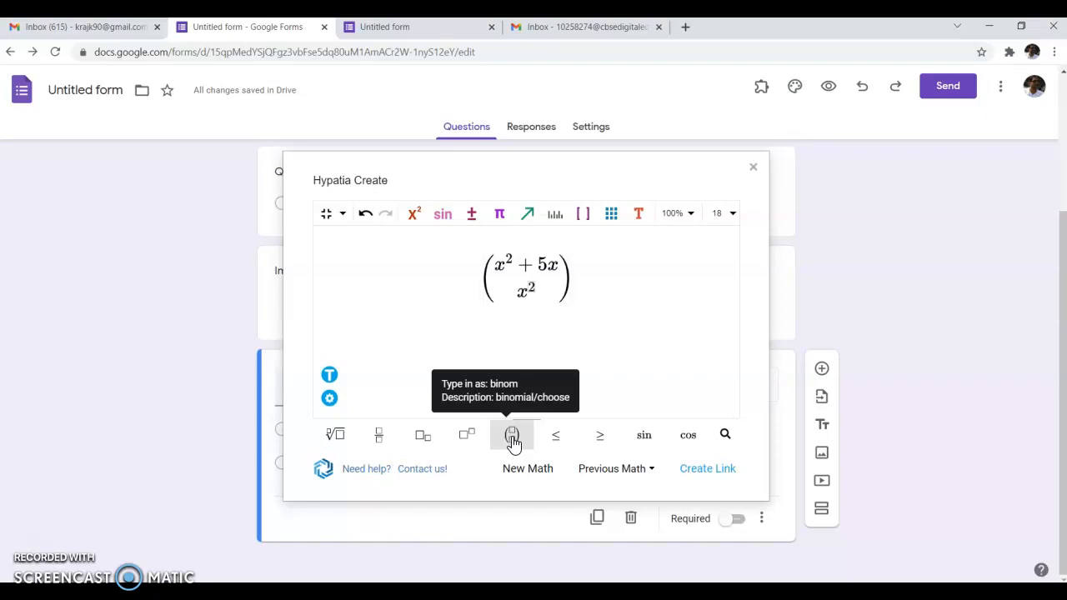
pyautogui.press('Right')
pyautogui.write('-7')
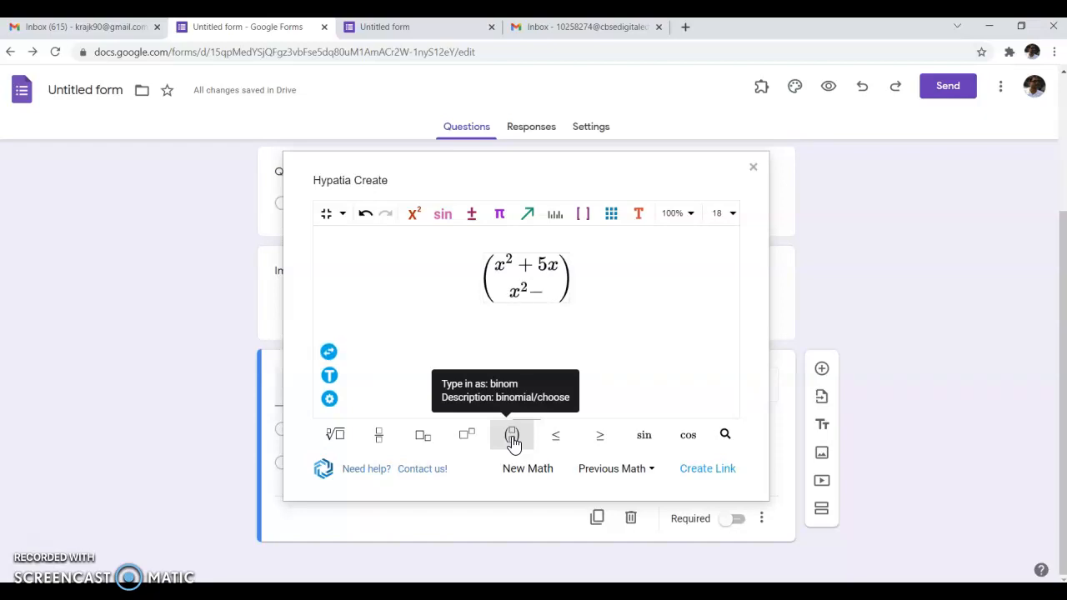
pyautogui.press('Right')
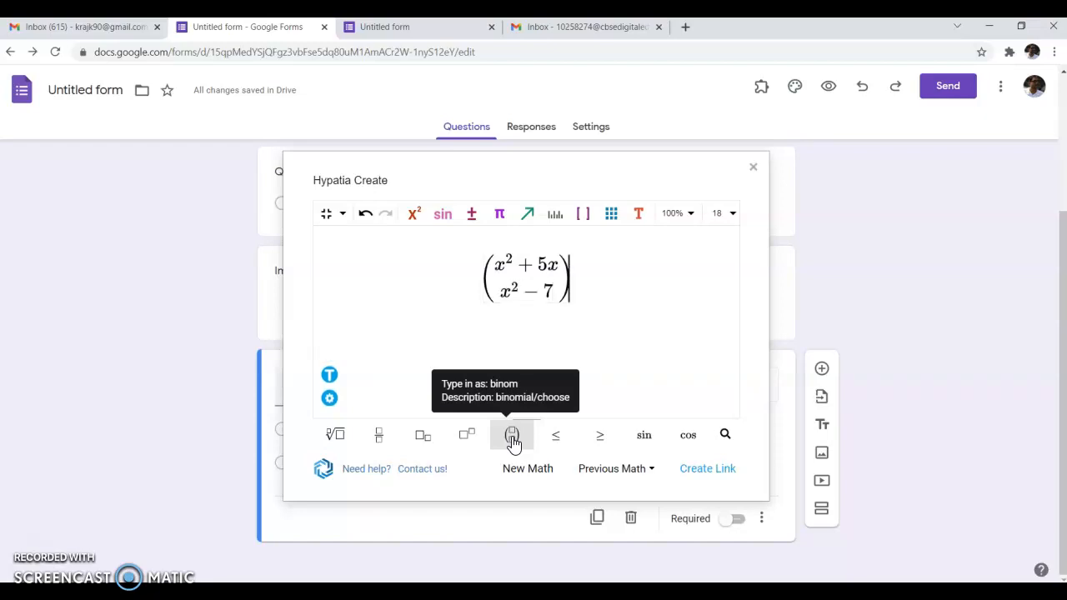
pyautogui.write('=')
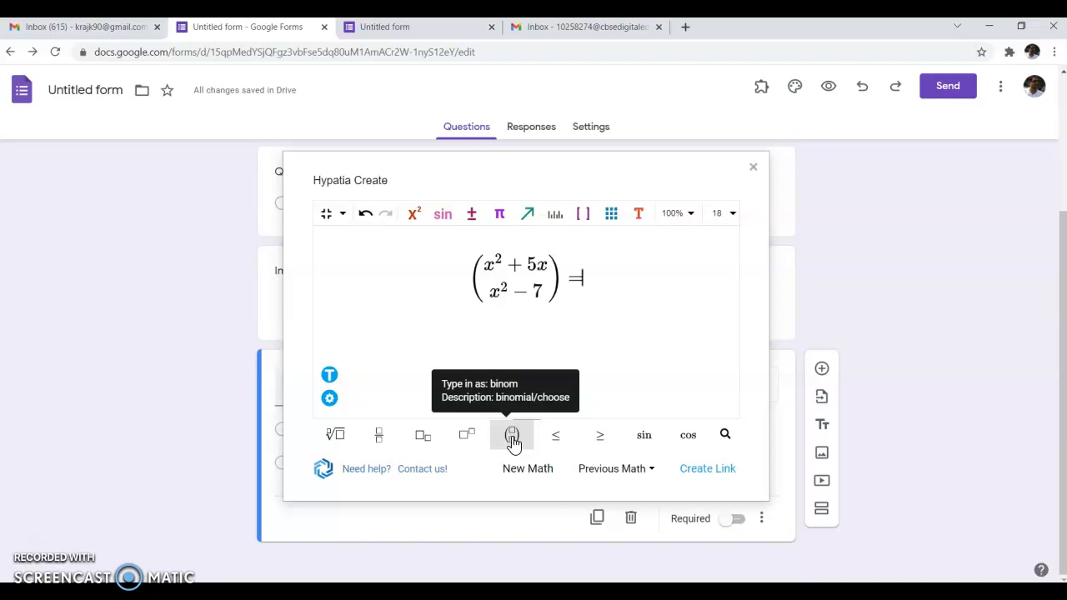
pyautogui.write('3/4')
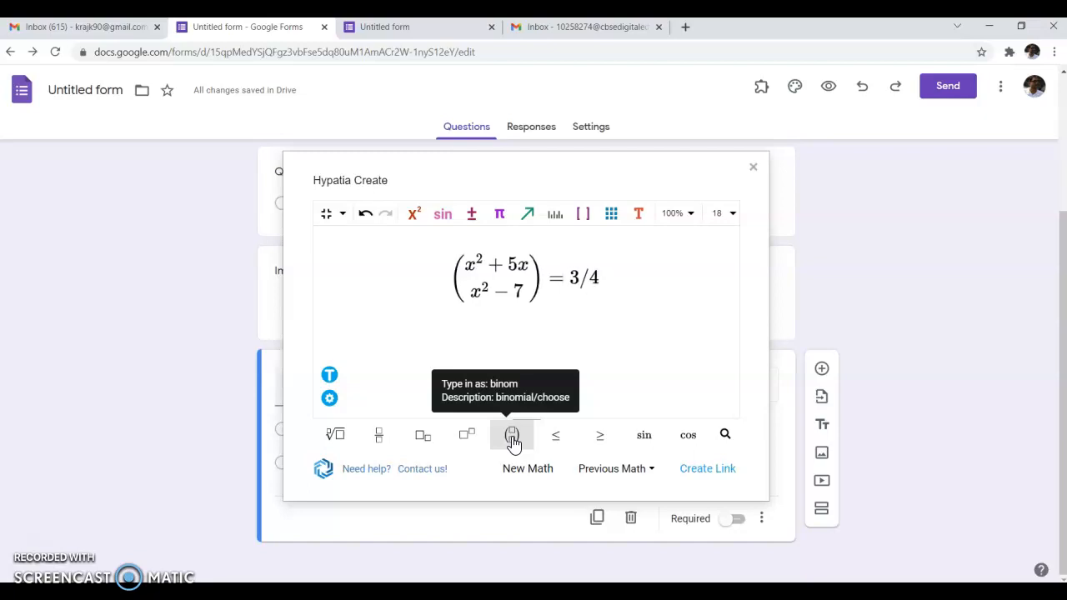
pyautogui.press('BackSpace')
pyautogui.press('BackSpace')
pyautogui.press('BackSpace')
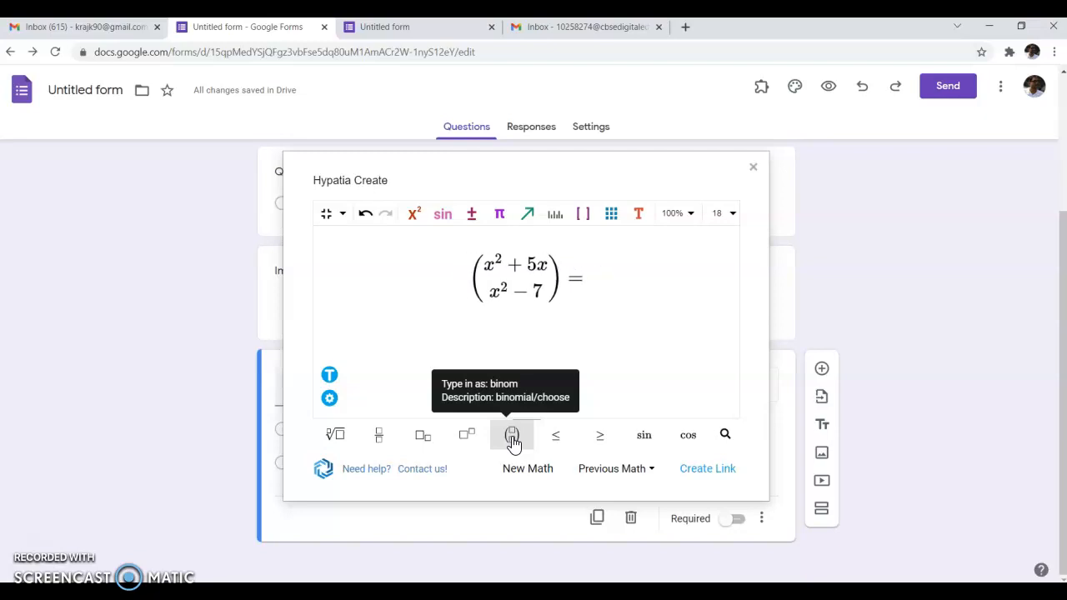
pyautogui.click(379, 436)
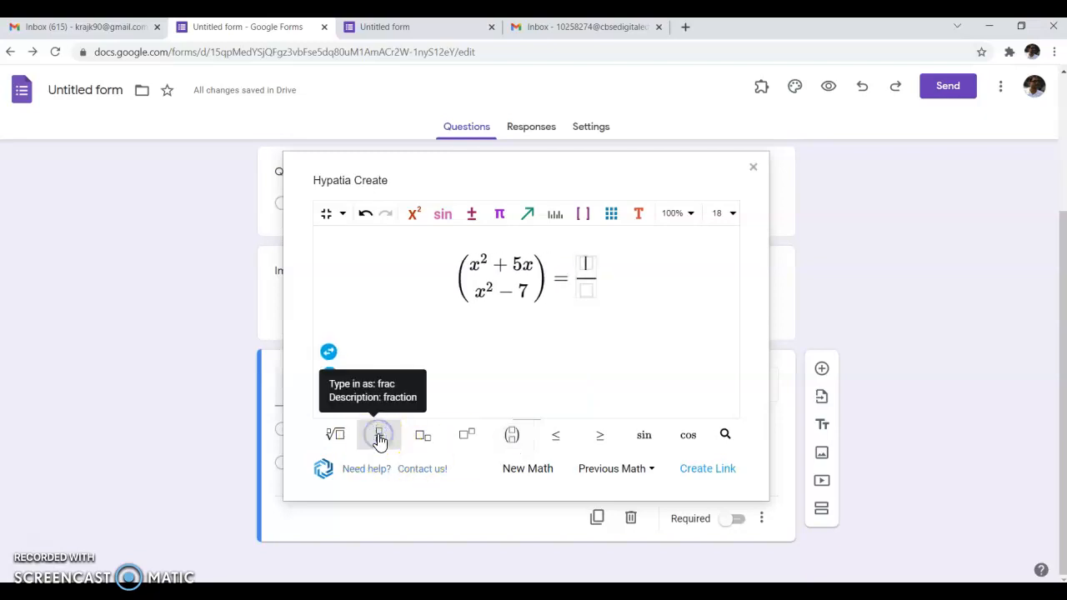
pyautogui.write('3/4')
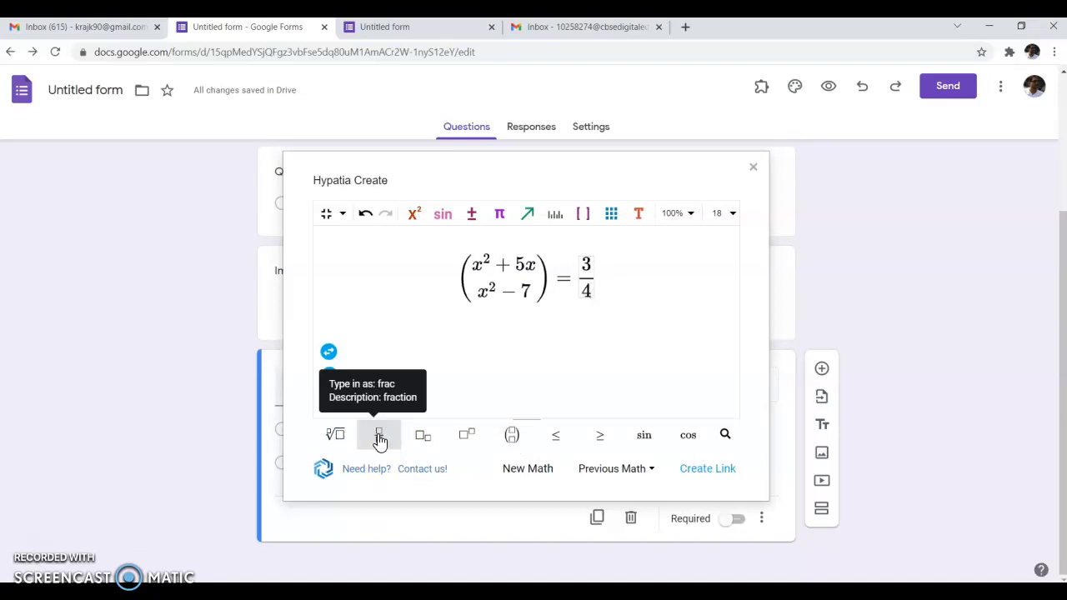
pyautogui.click(532, 274)
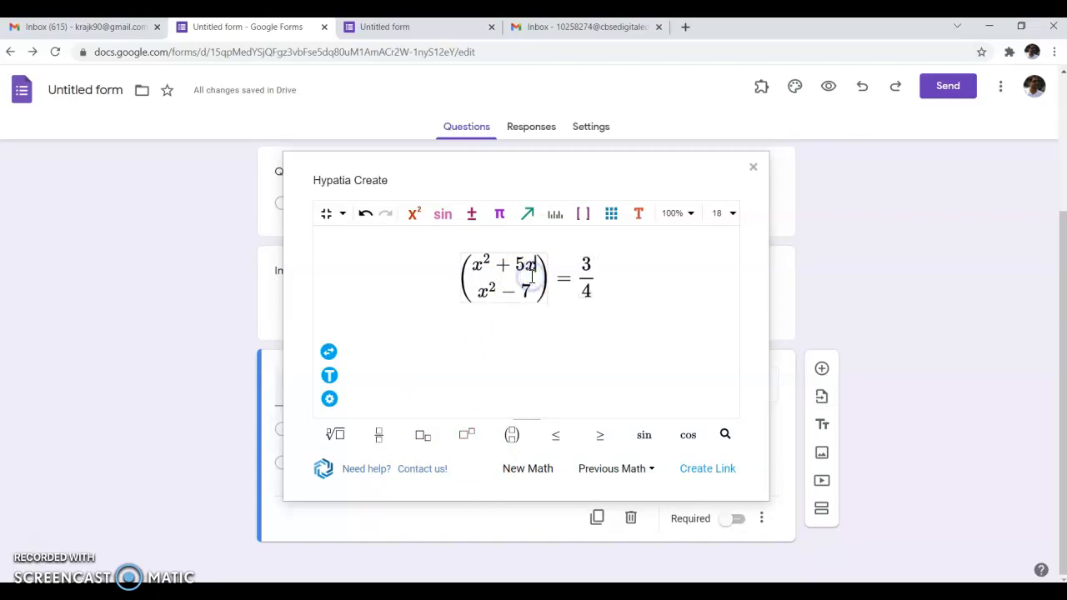
pyautogui.click(589, 280)
pyautogui.doubleClick(589, 280)
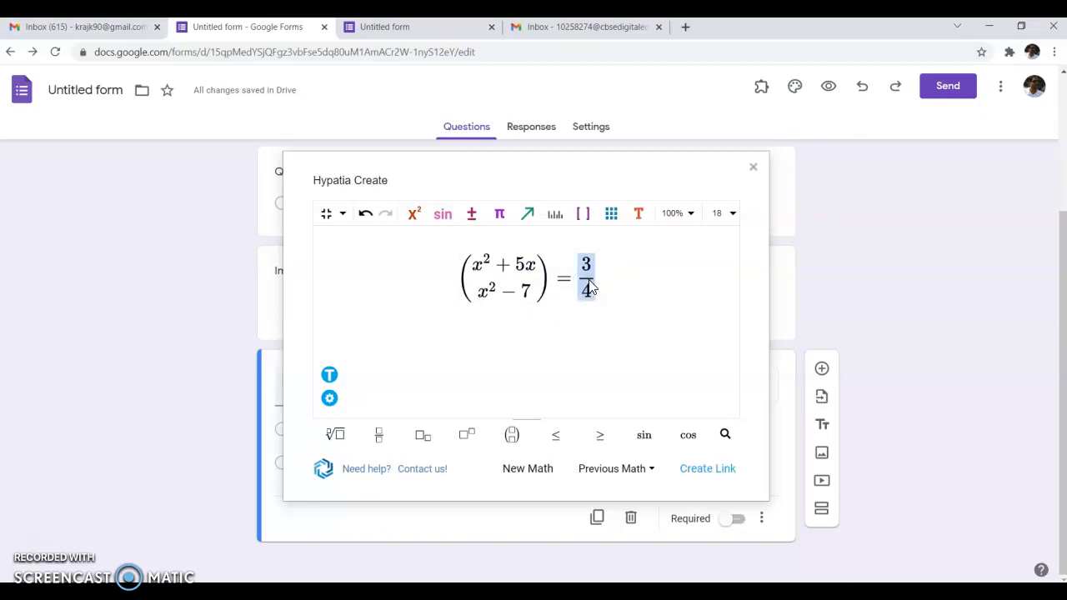
pyautogui.press('BackSpace')
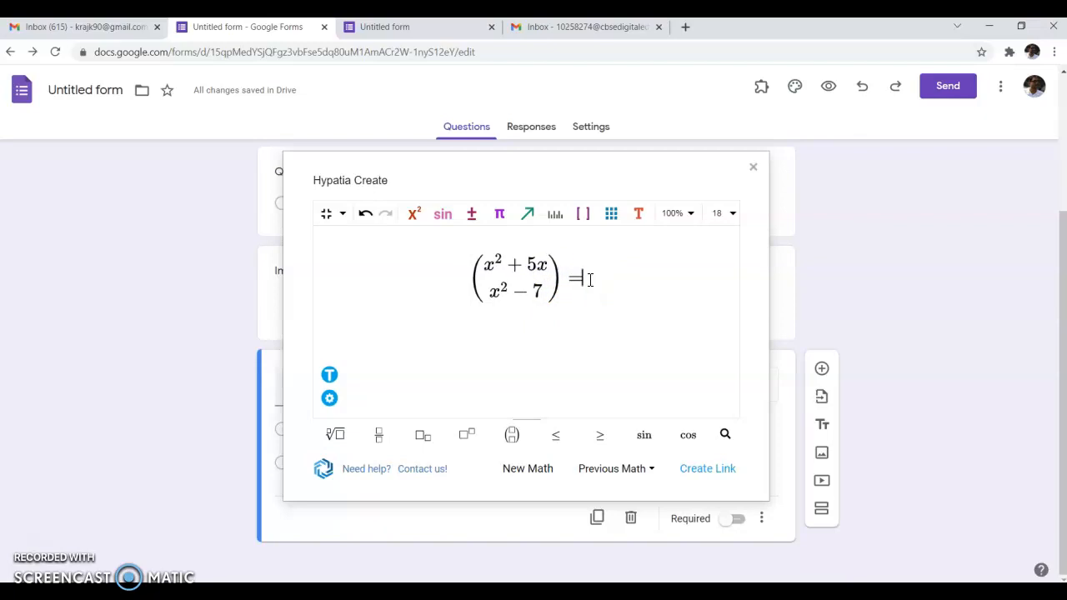
# - Insert a binomial bracket with 3 over 4 after the equals sign
pyautogui.click(513, 437)
pyautogui.write('3 \\\\ ')
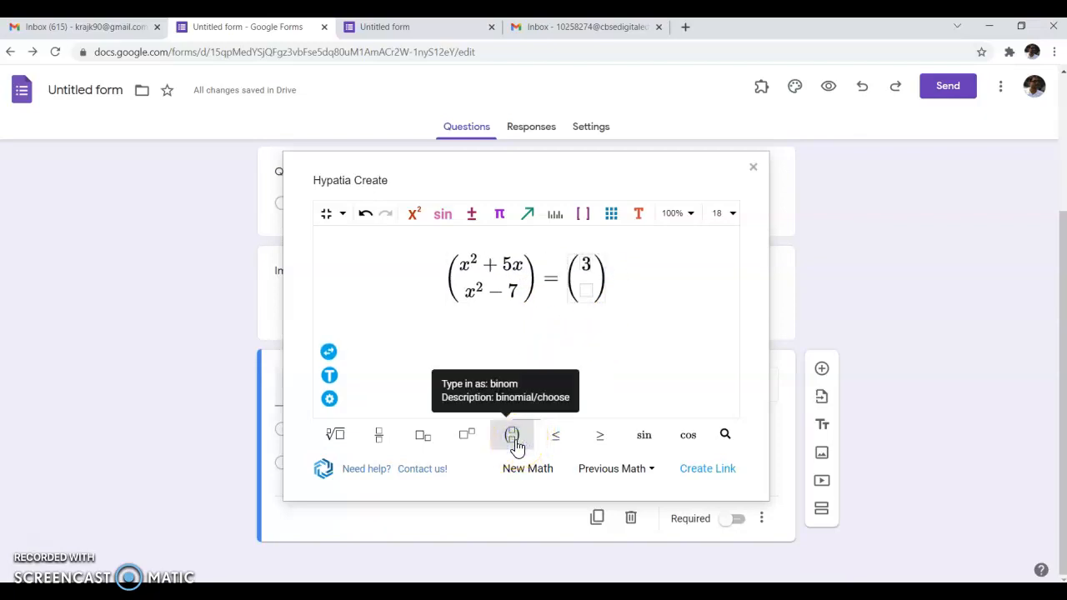
pyautogui.write('4')
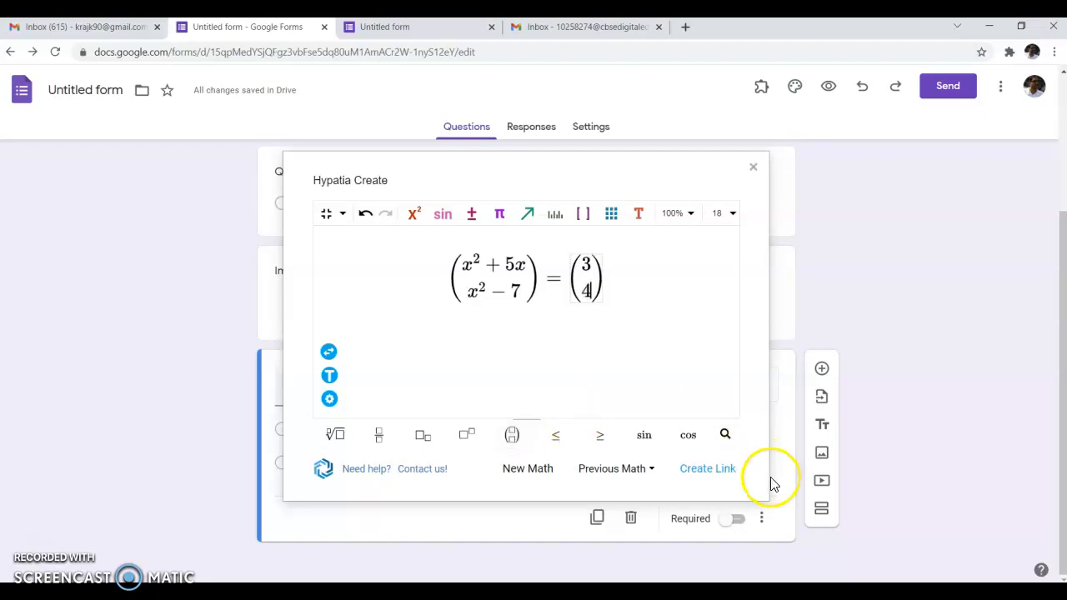
# - Create an image link for the bracketed equation and insert it by URL, replacing the earlier address in the image dialog
pyautogui.click(702, 472)
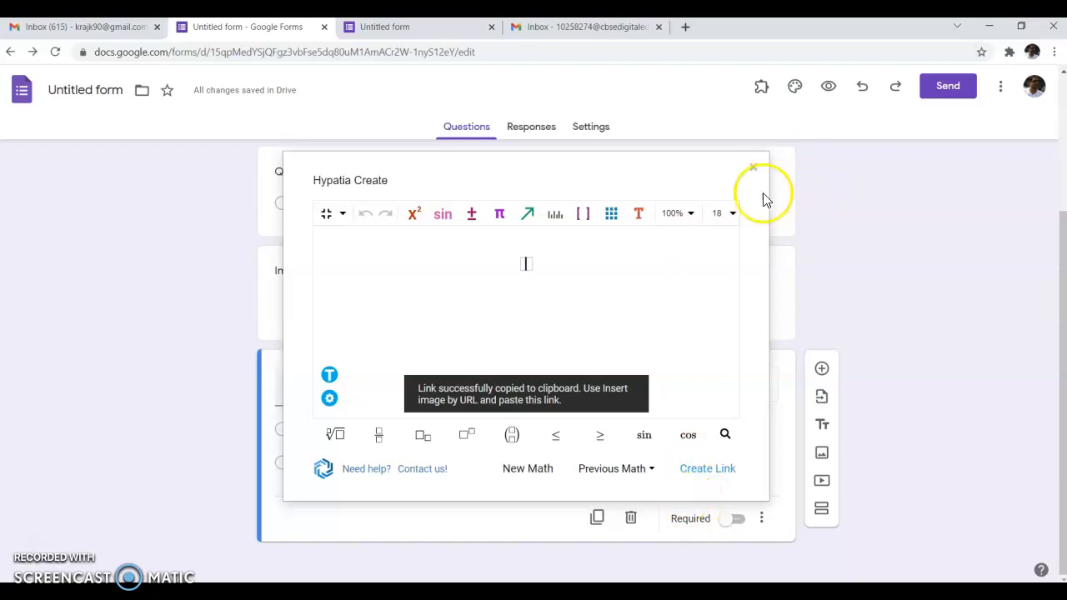
pyautogui.click(753, 167)
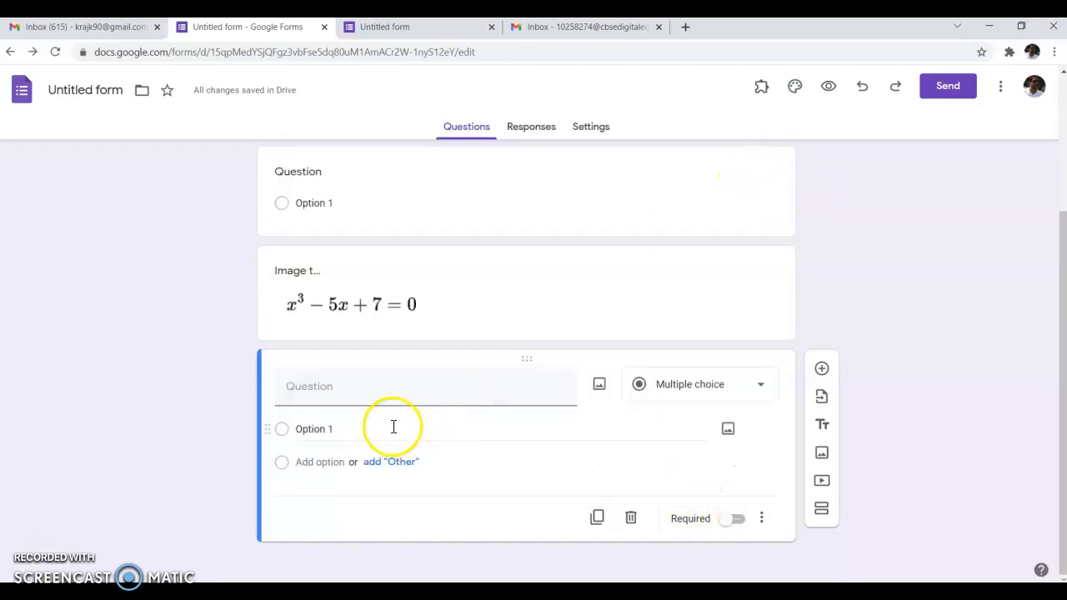
pyautogui.click(823, 457)
pyautogui.click(604, 241)
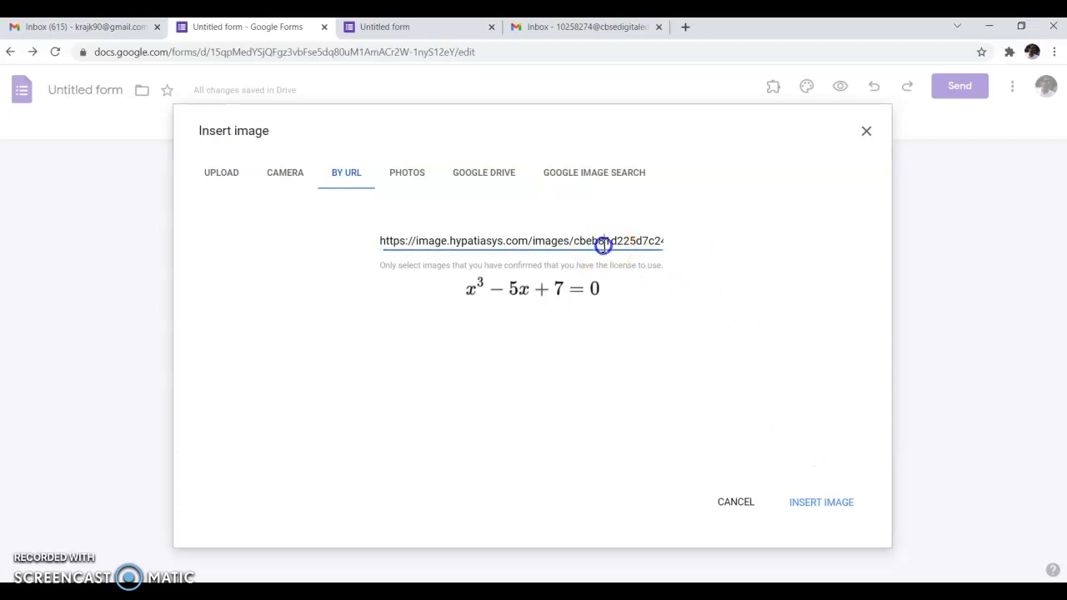
pyautogui.hotkey('ctrl', 'a')
pyautogui.press('BackSpace')
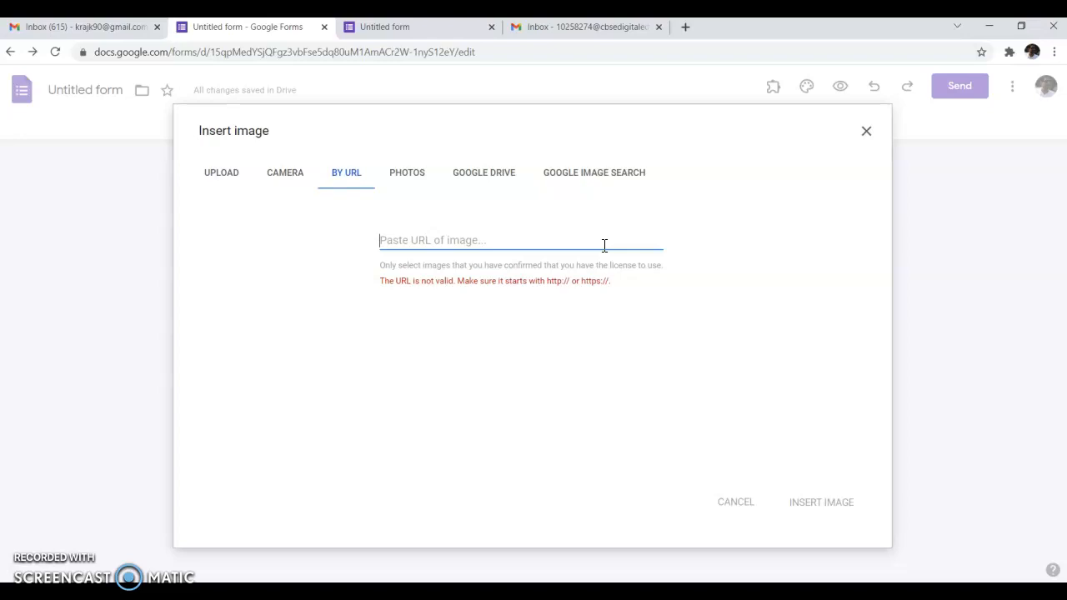
pyautogui.hotkey('ctrl', 'v')
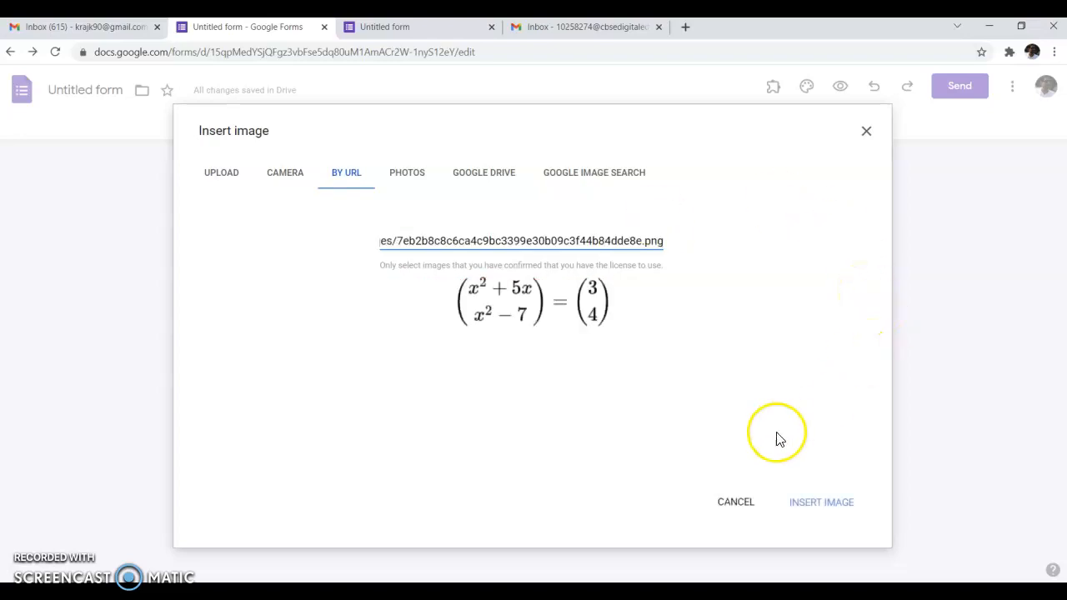
pyautogui.click(821, 505)
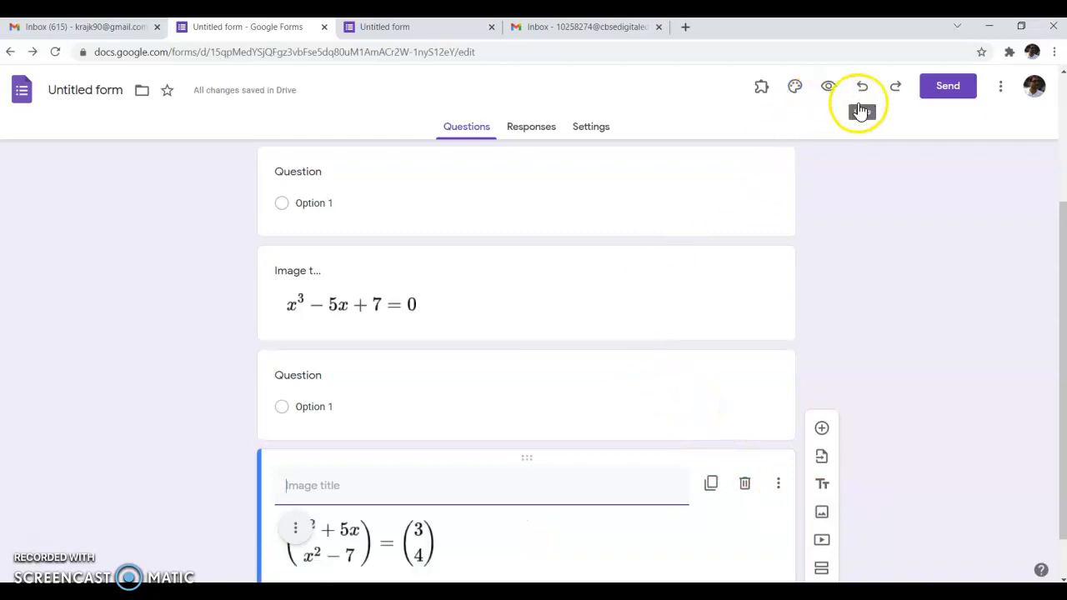
# - Preview the form and check both equation images down to the end of the page
pyautogui.click(829, 88)
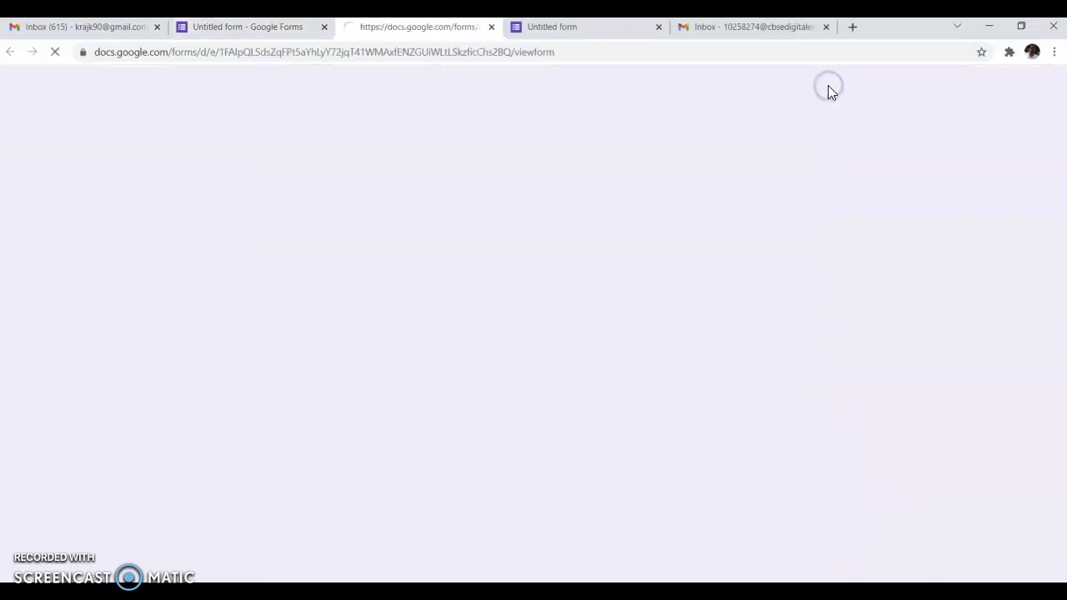
pyautogui.scroll(-3, 684, 325)
pyautogui.scroll(-1, 658, 330)
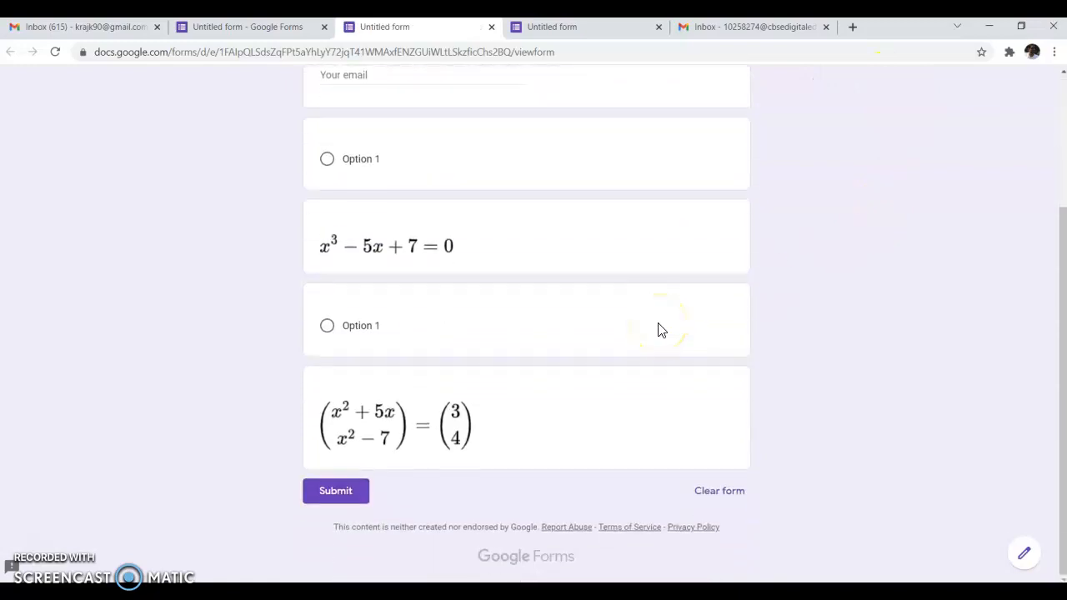